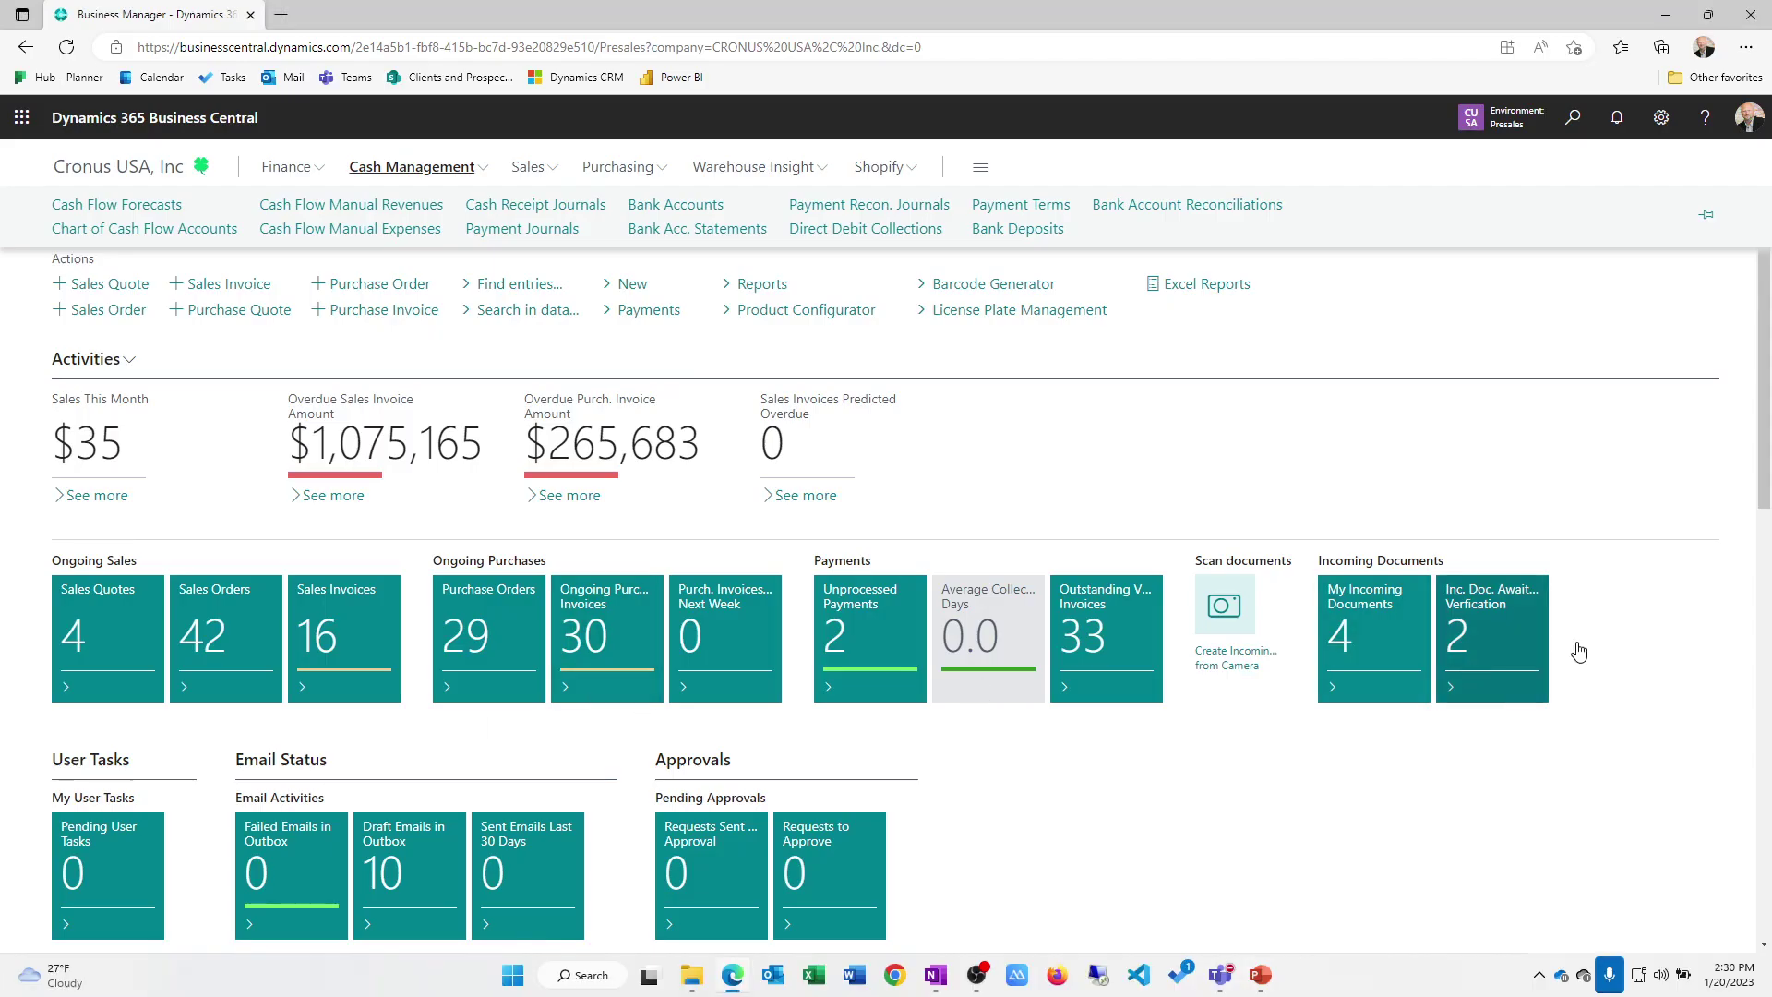
Step: Check the available companies list, then open General Ledger Setup with the 'gen setup' search
click(1516, 125)
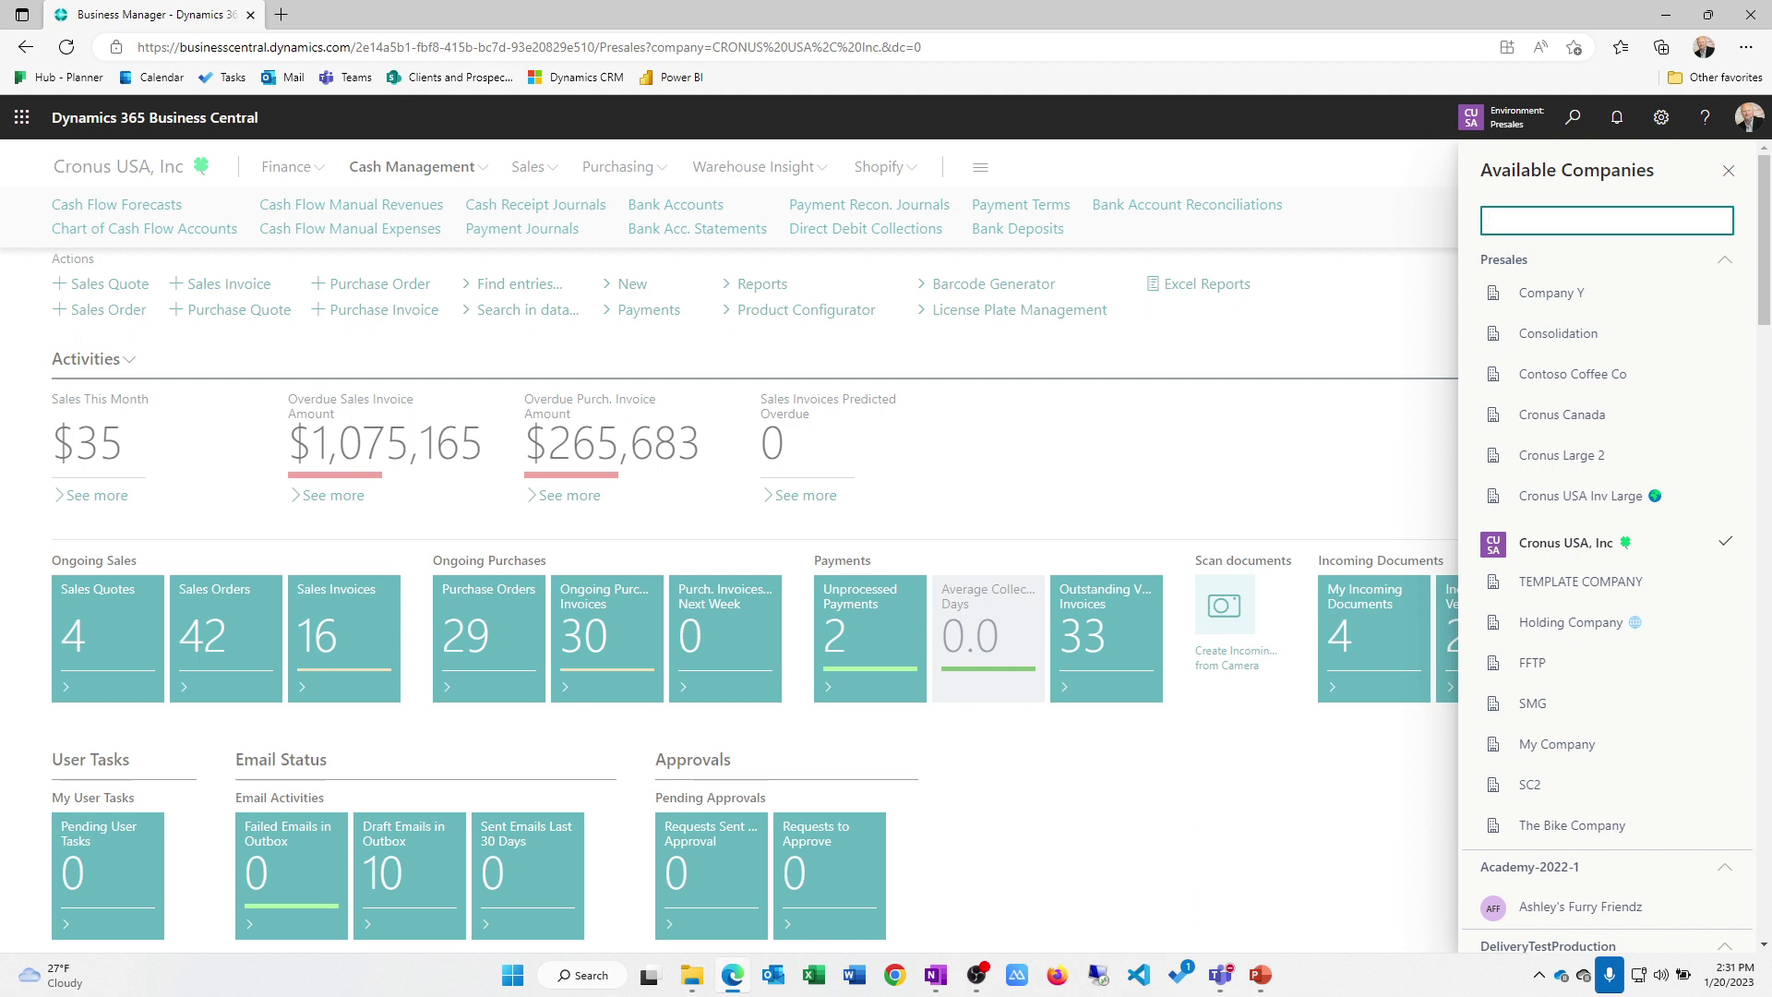
click(1500, 117)
click(1575, 124)
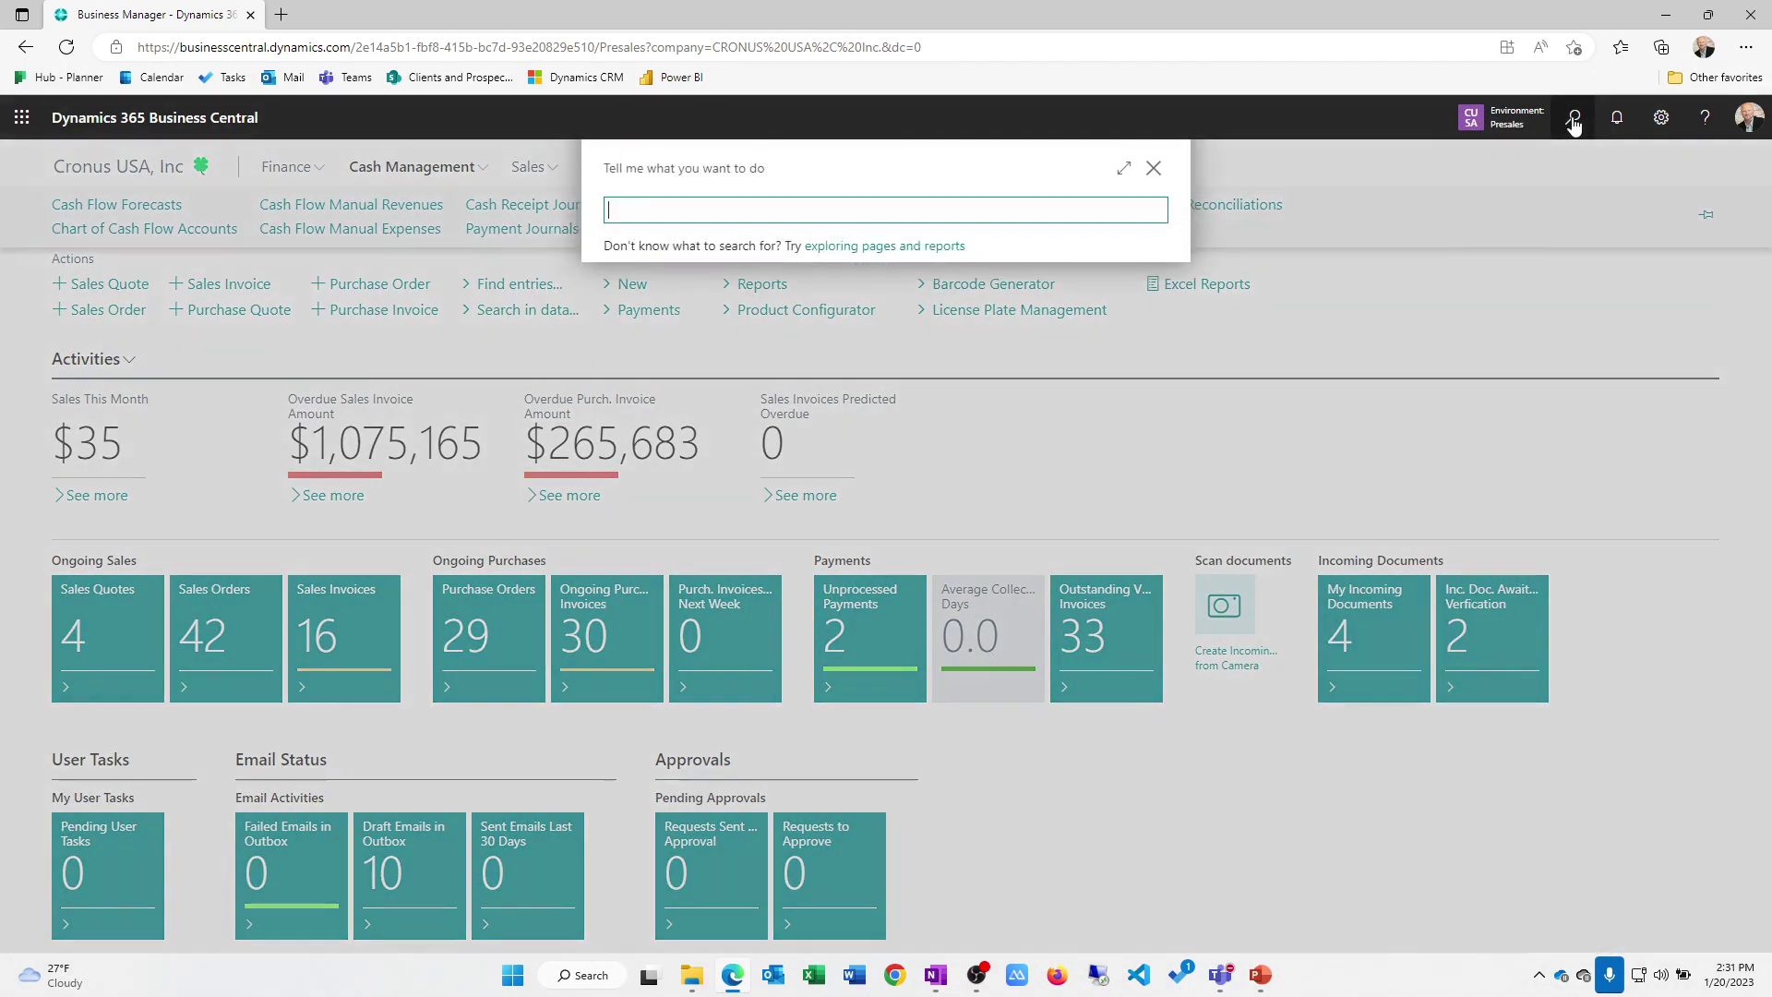
text(gen setup)
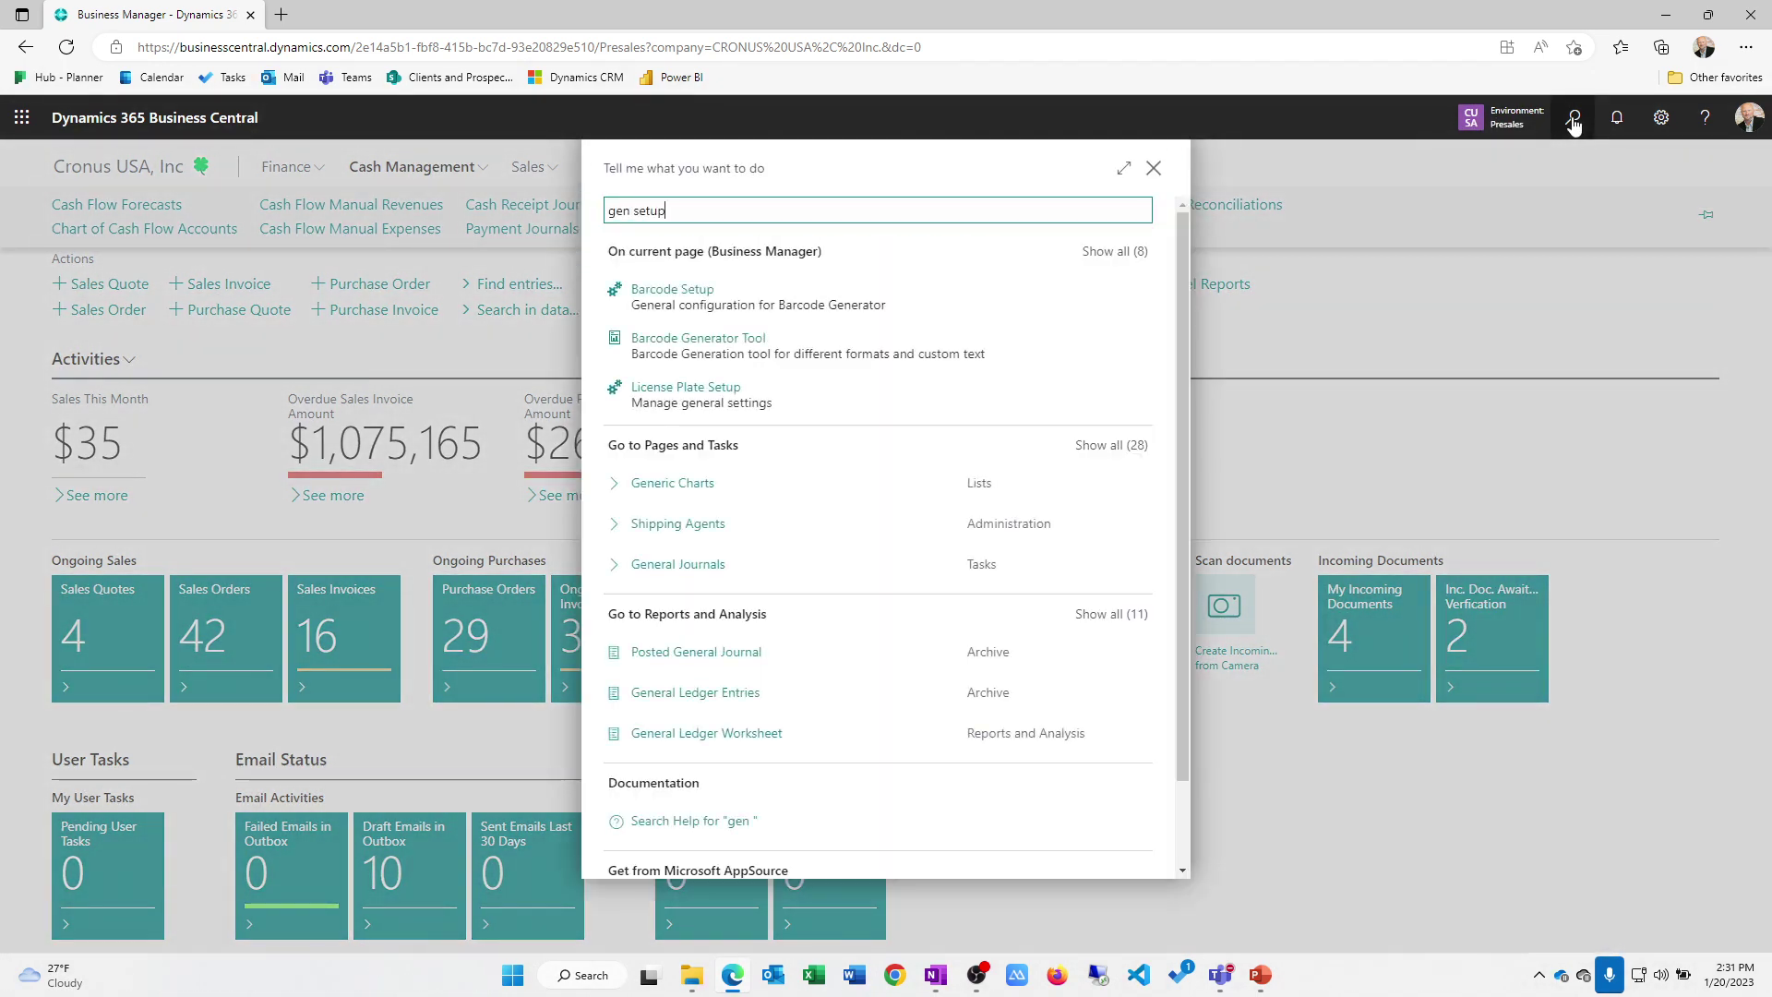
click(703, 472)
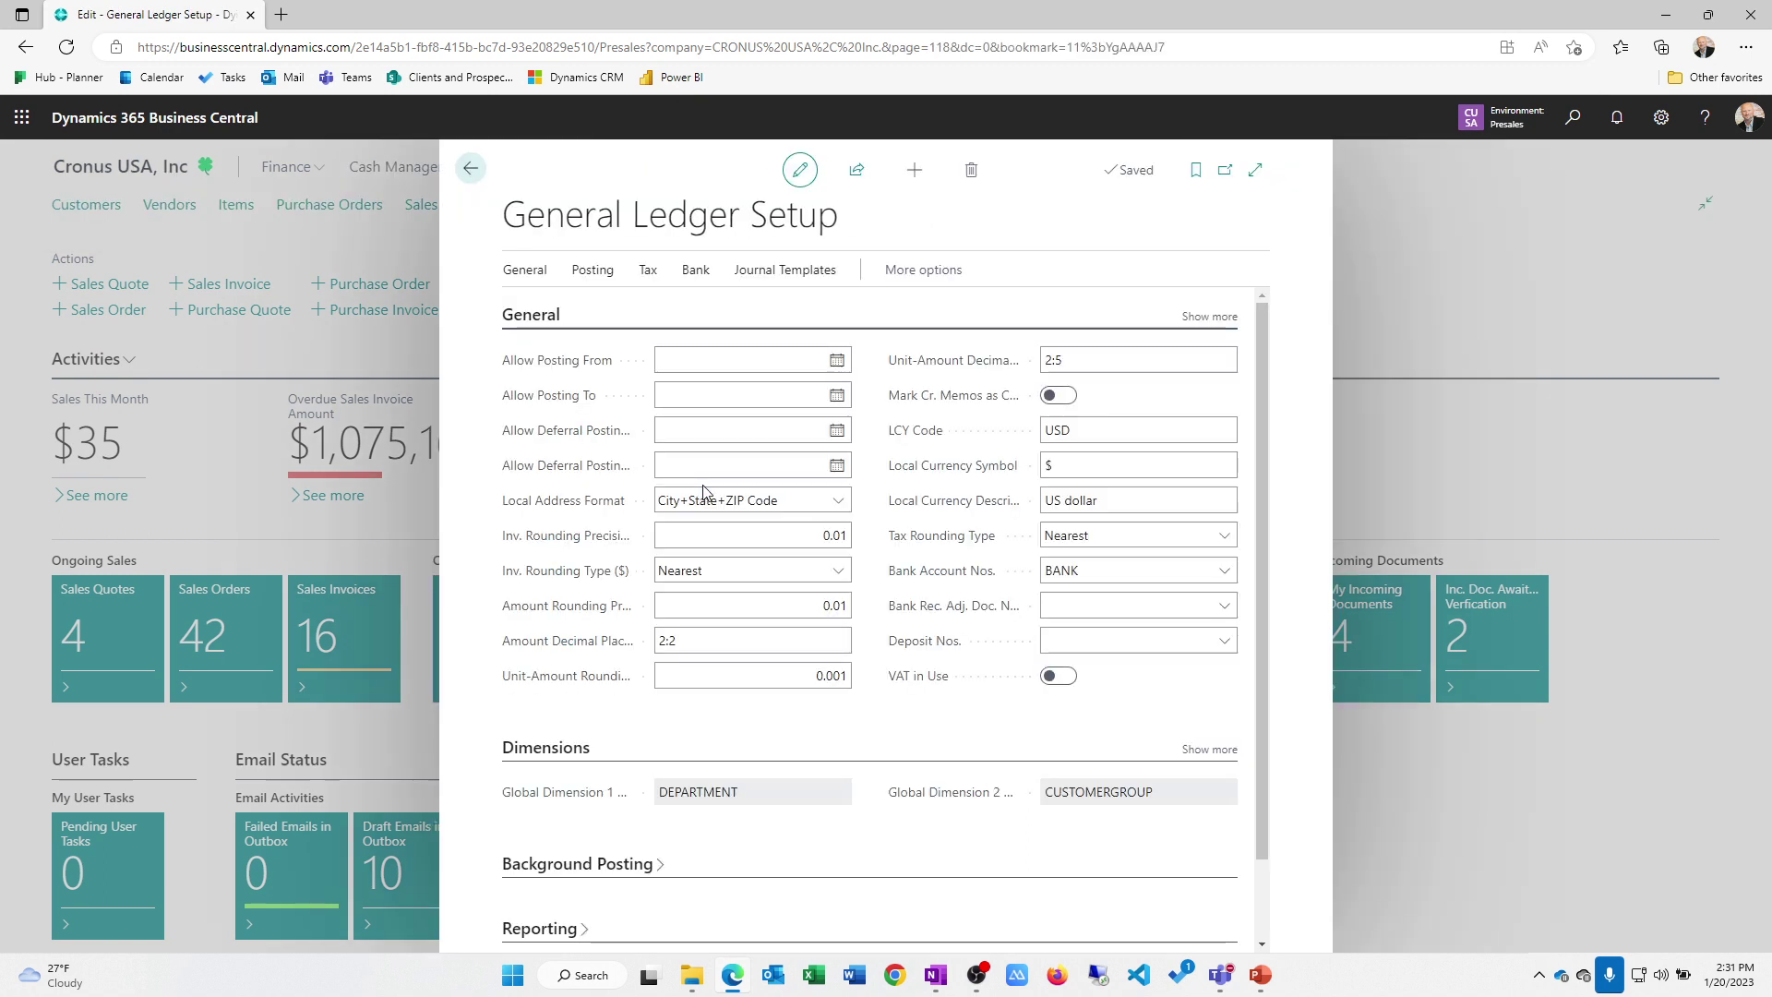
Step: Highlight the local currency, Local Address Format and VAT in Use settings in General Ledger Setup
mouse_move(959, 404)
mouse_down()
mouse_move(836, 416)
mouse_move(832, 479)
mouse_move(901, 522)
mouse_up()
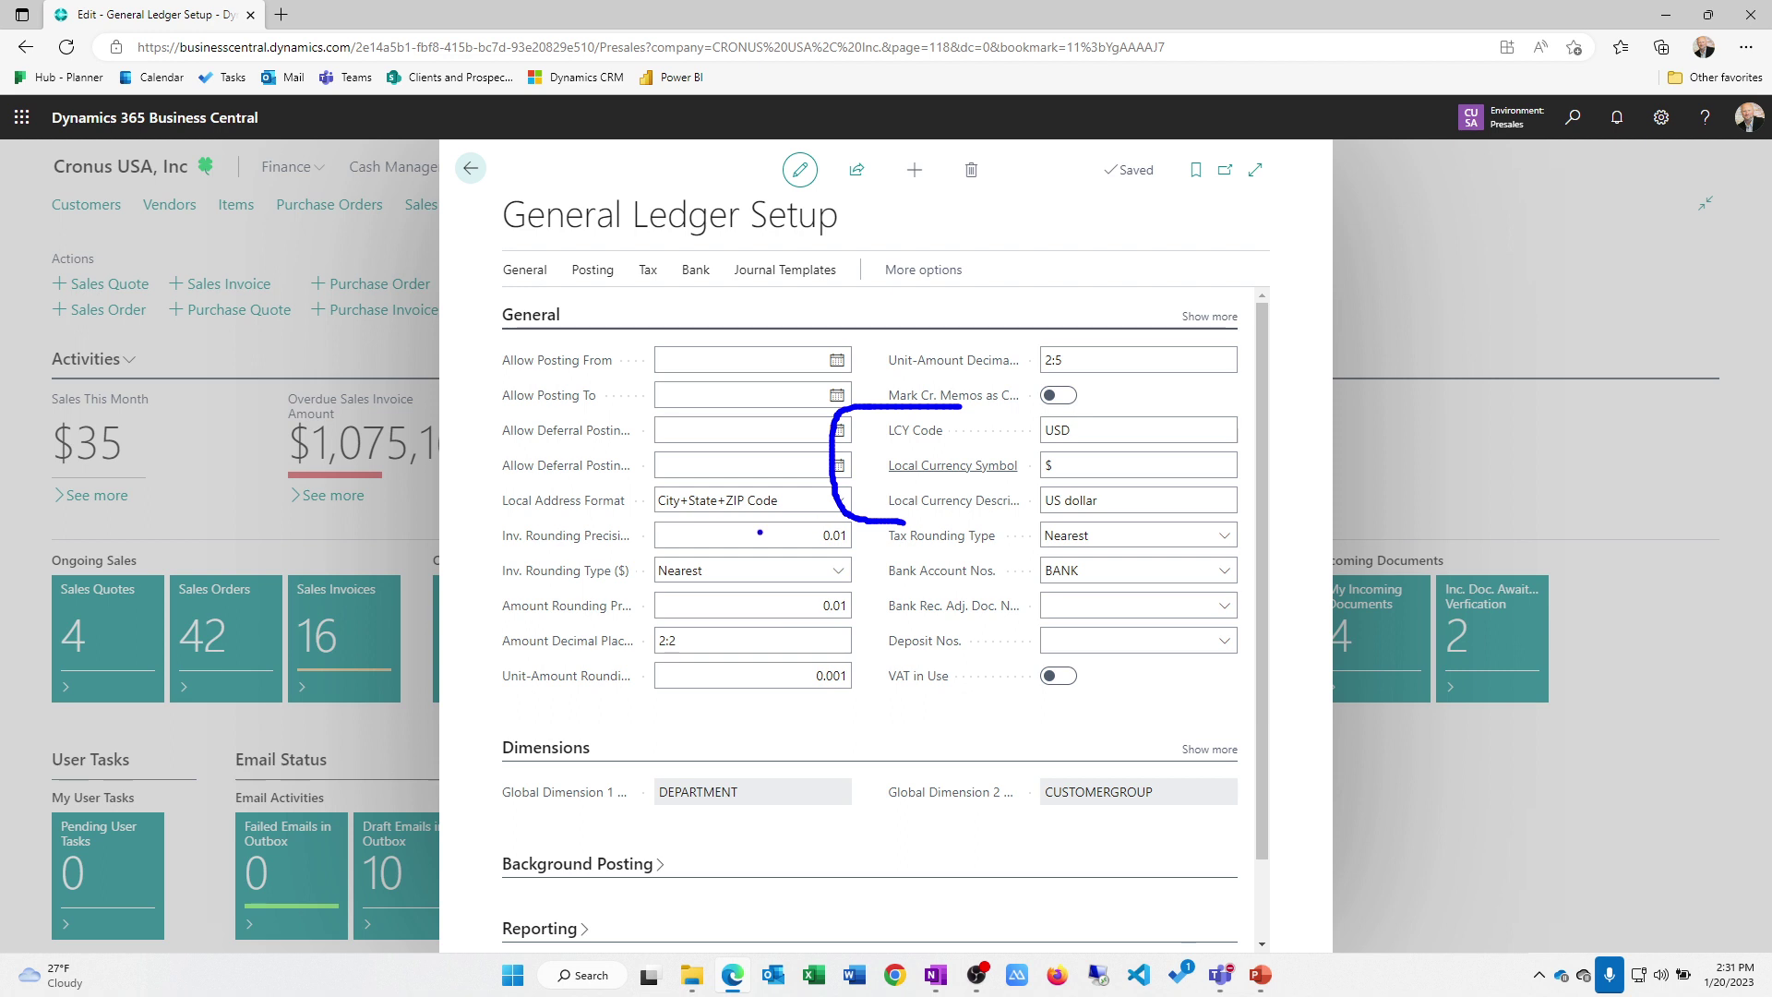
key(Escape)
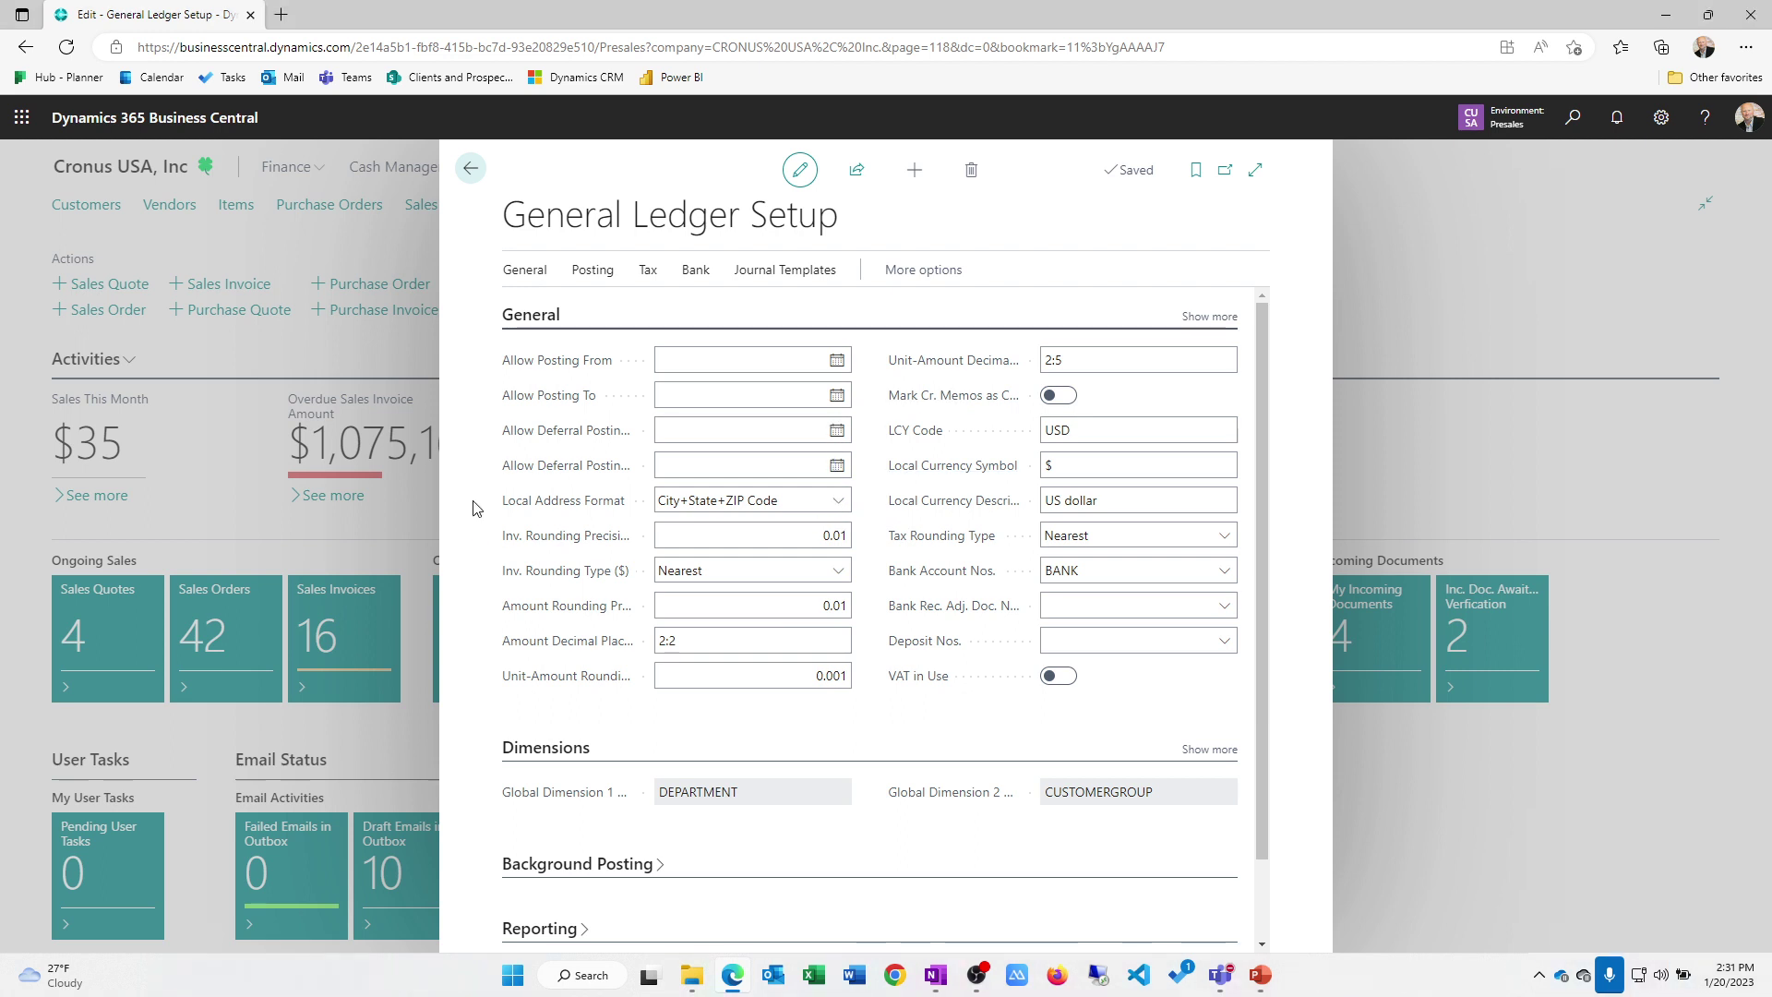
drag(471, 502, 491, 503)
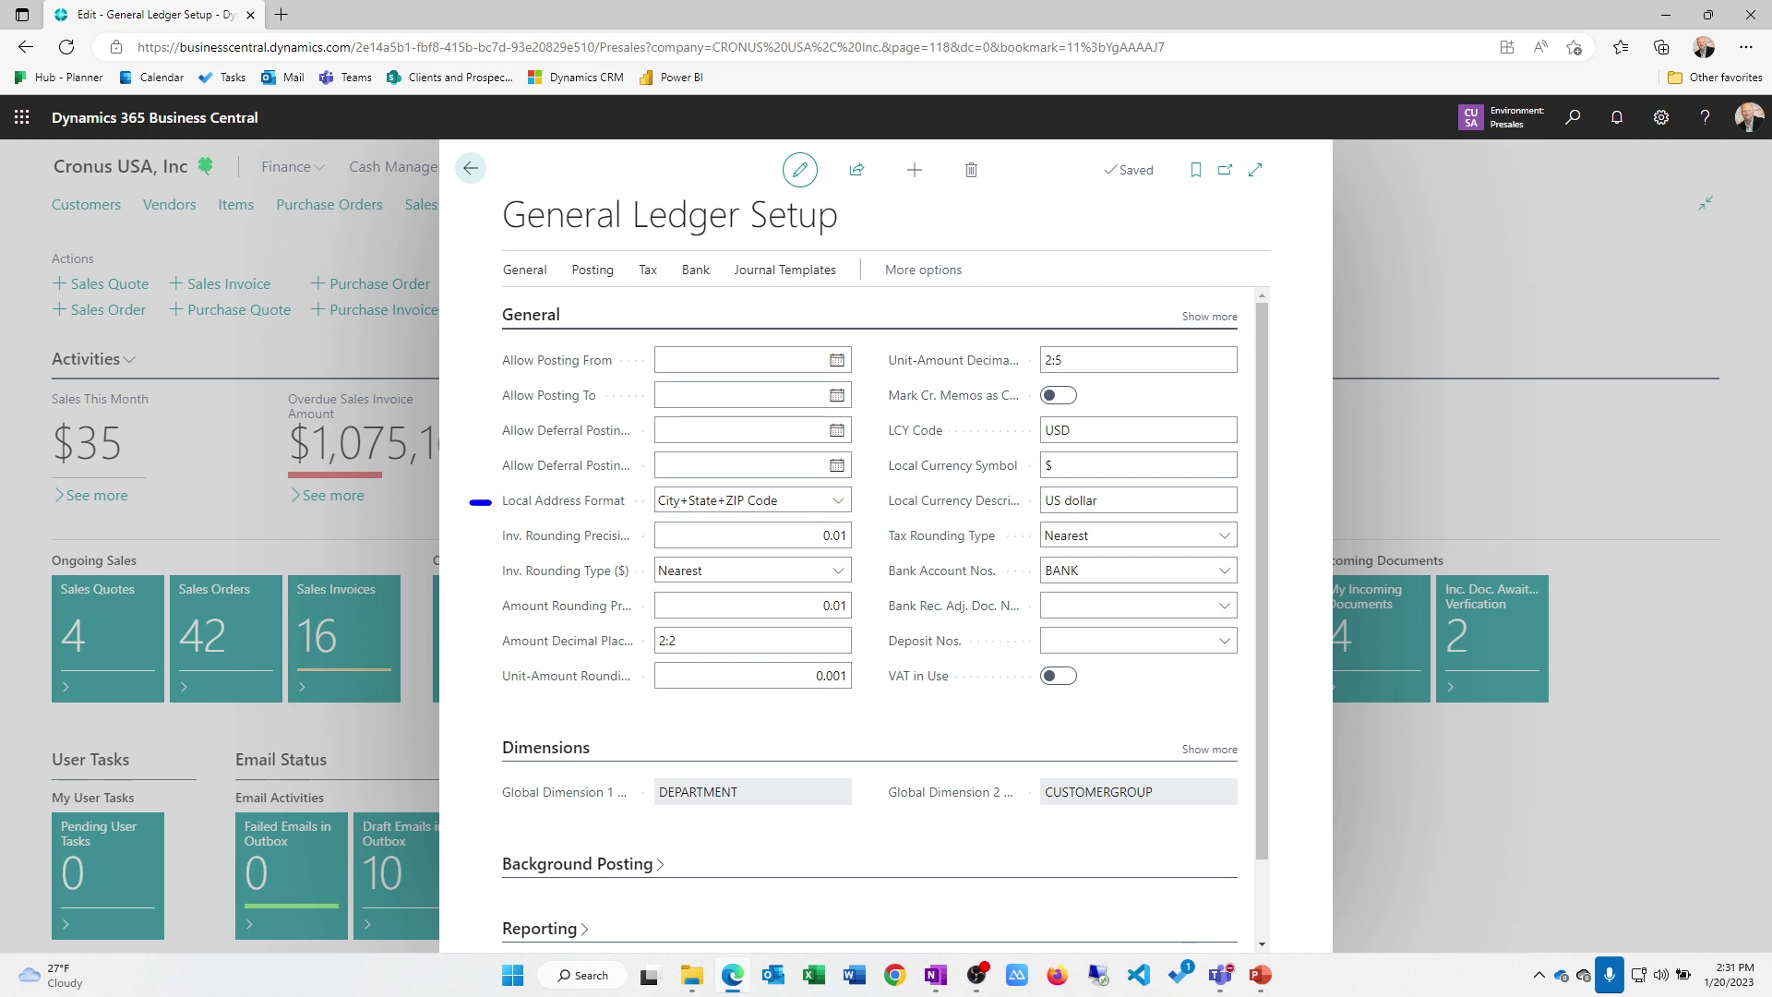
click(826, 679)
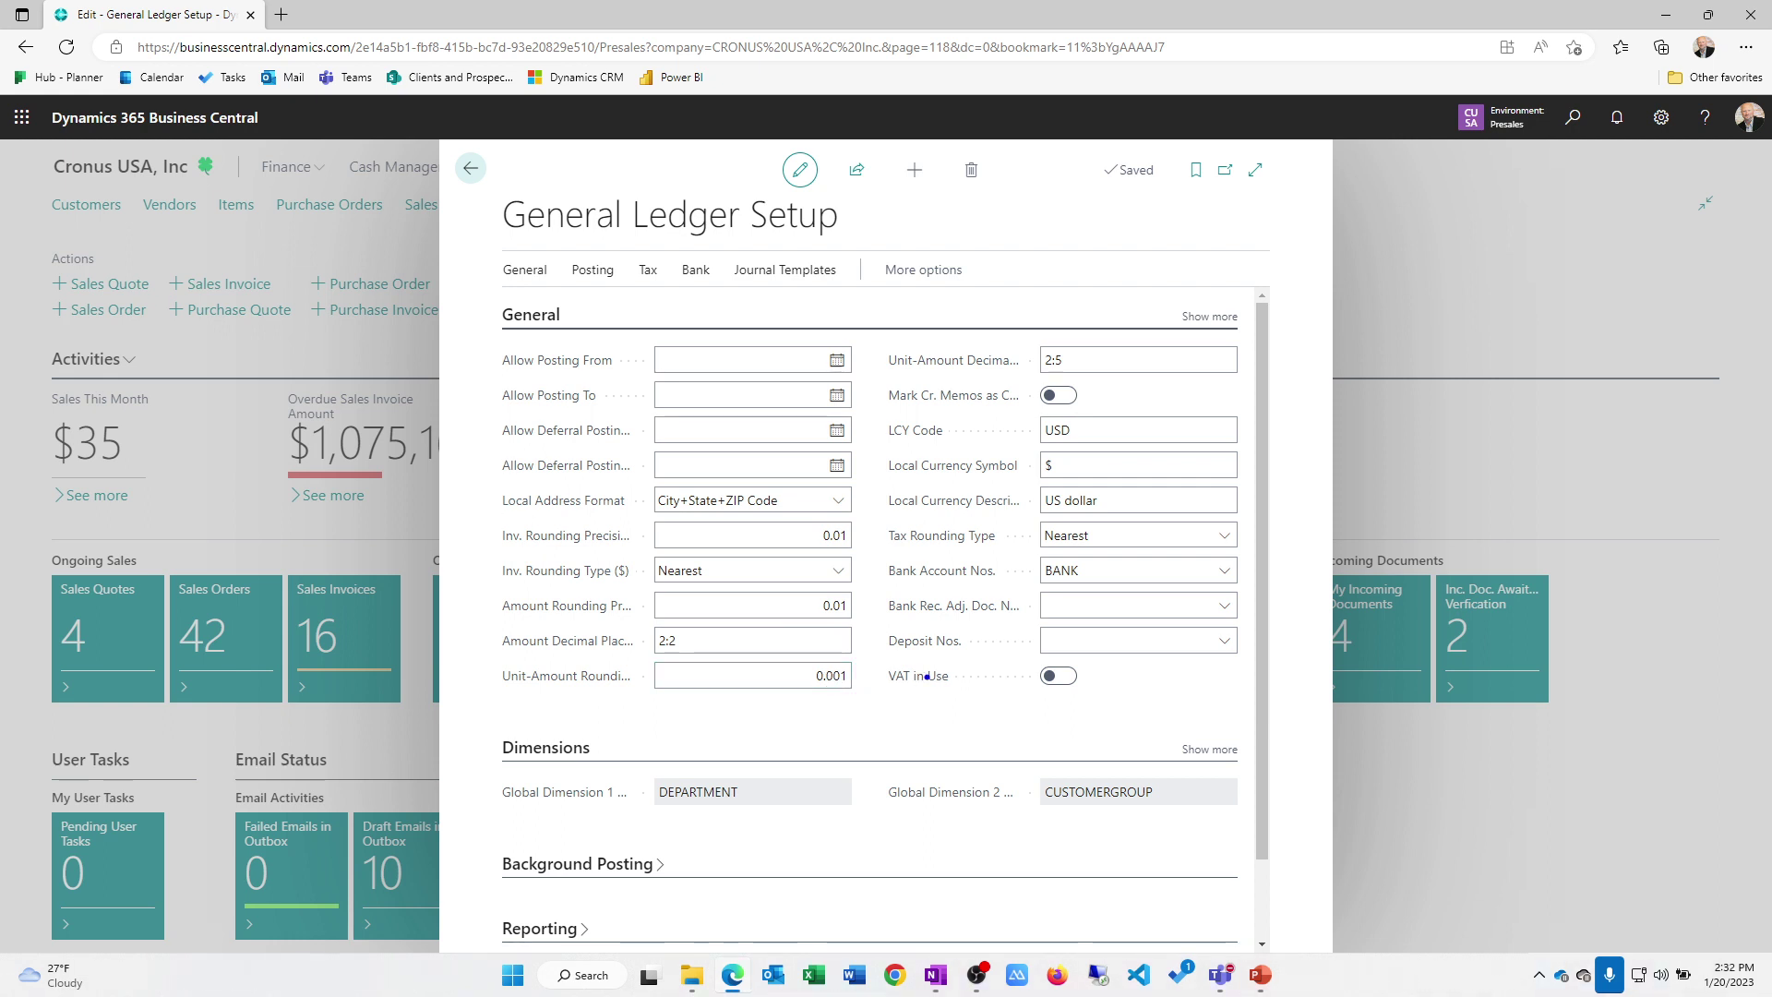
mouse_move(956, 653)
mouse_down()
mouse_move(1004, 712)
mouse_move(1006, 658)
mouse_move(982, 658)
mouse_up()
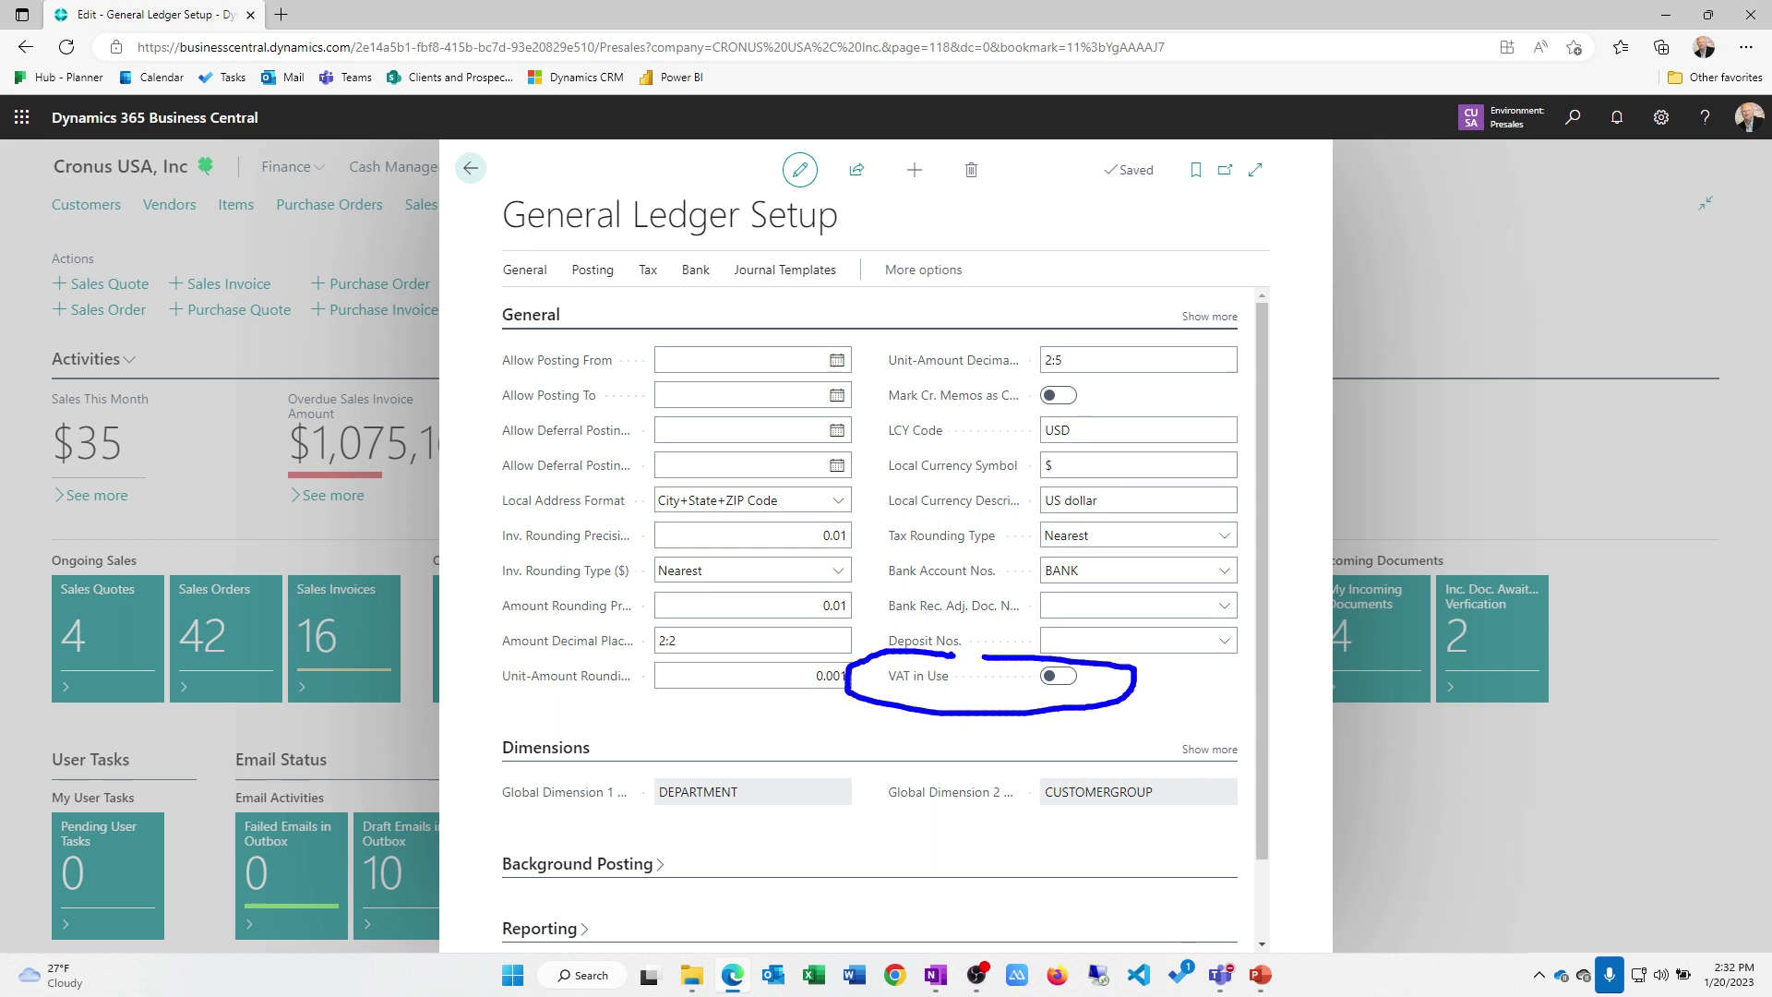
key(Escape)
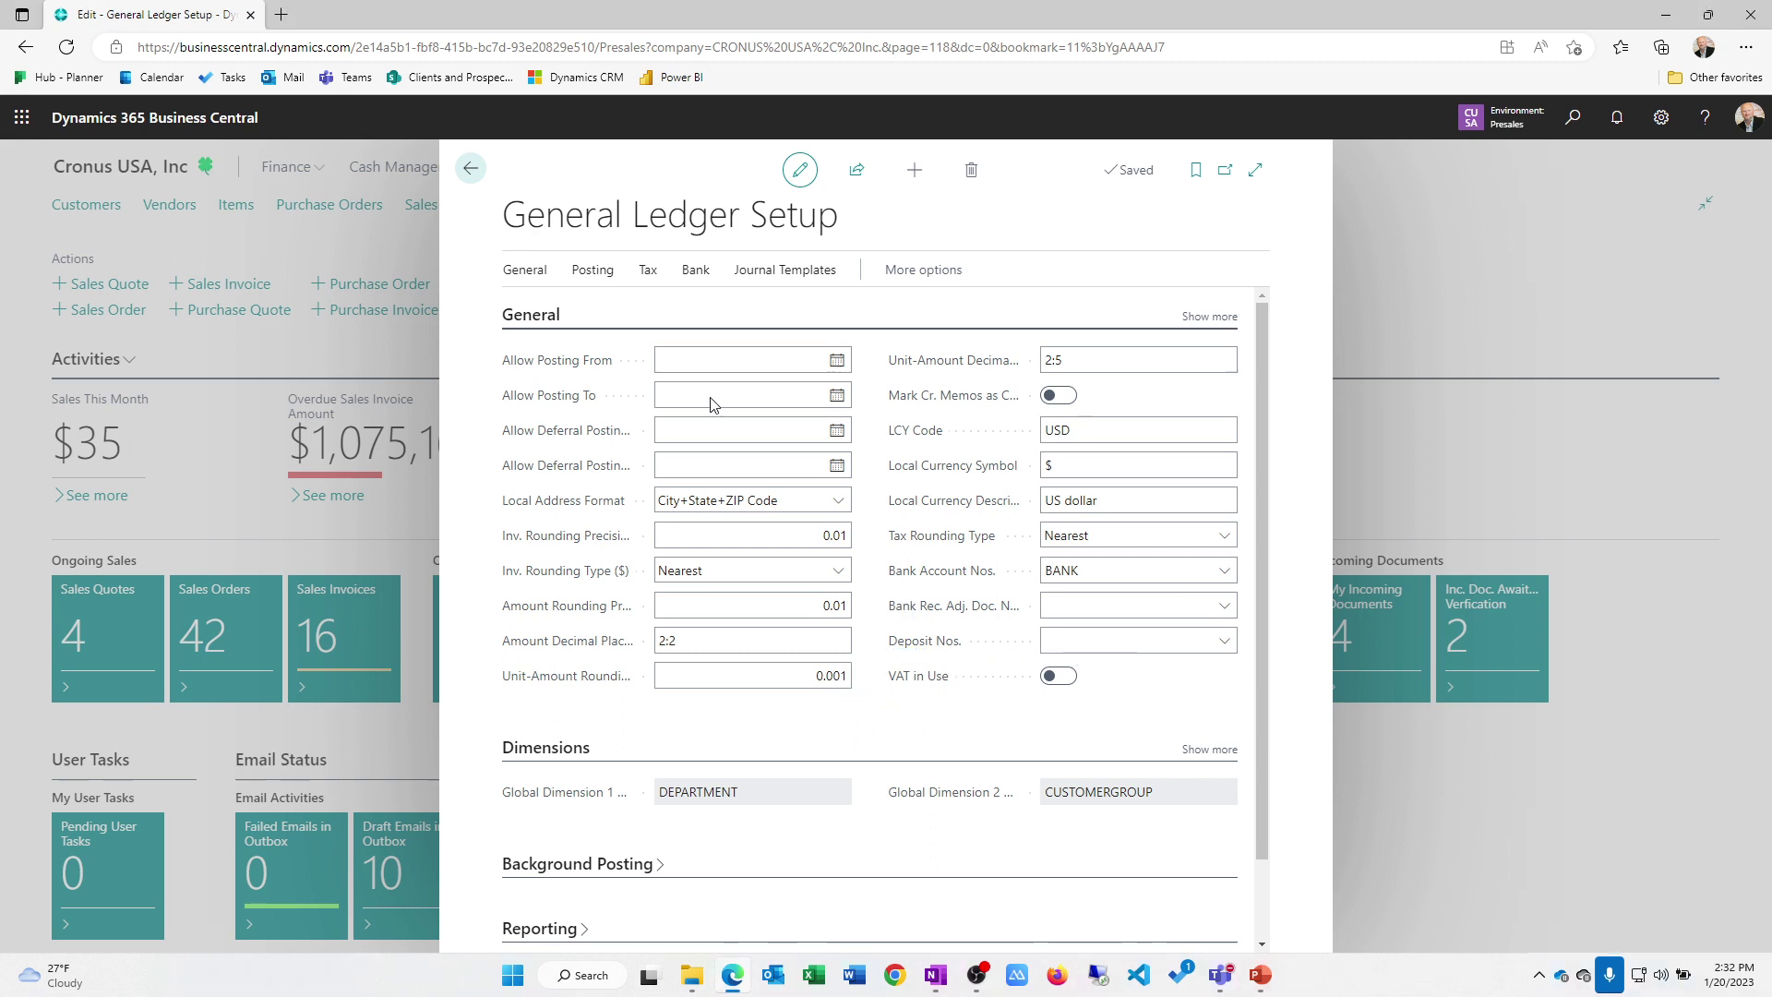
Step: Return home, open Intercompany Partners with the 'int par' search, review it and close it
click(472, 170)
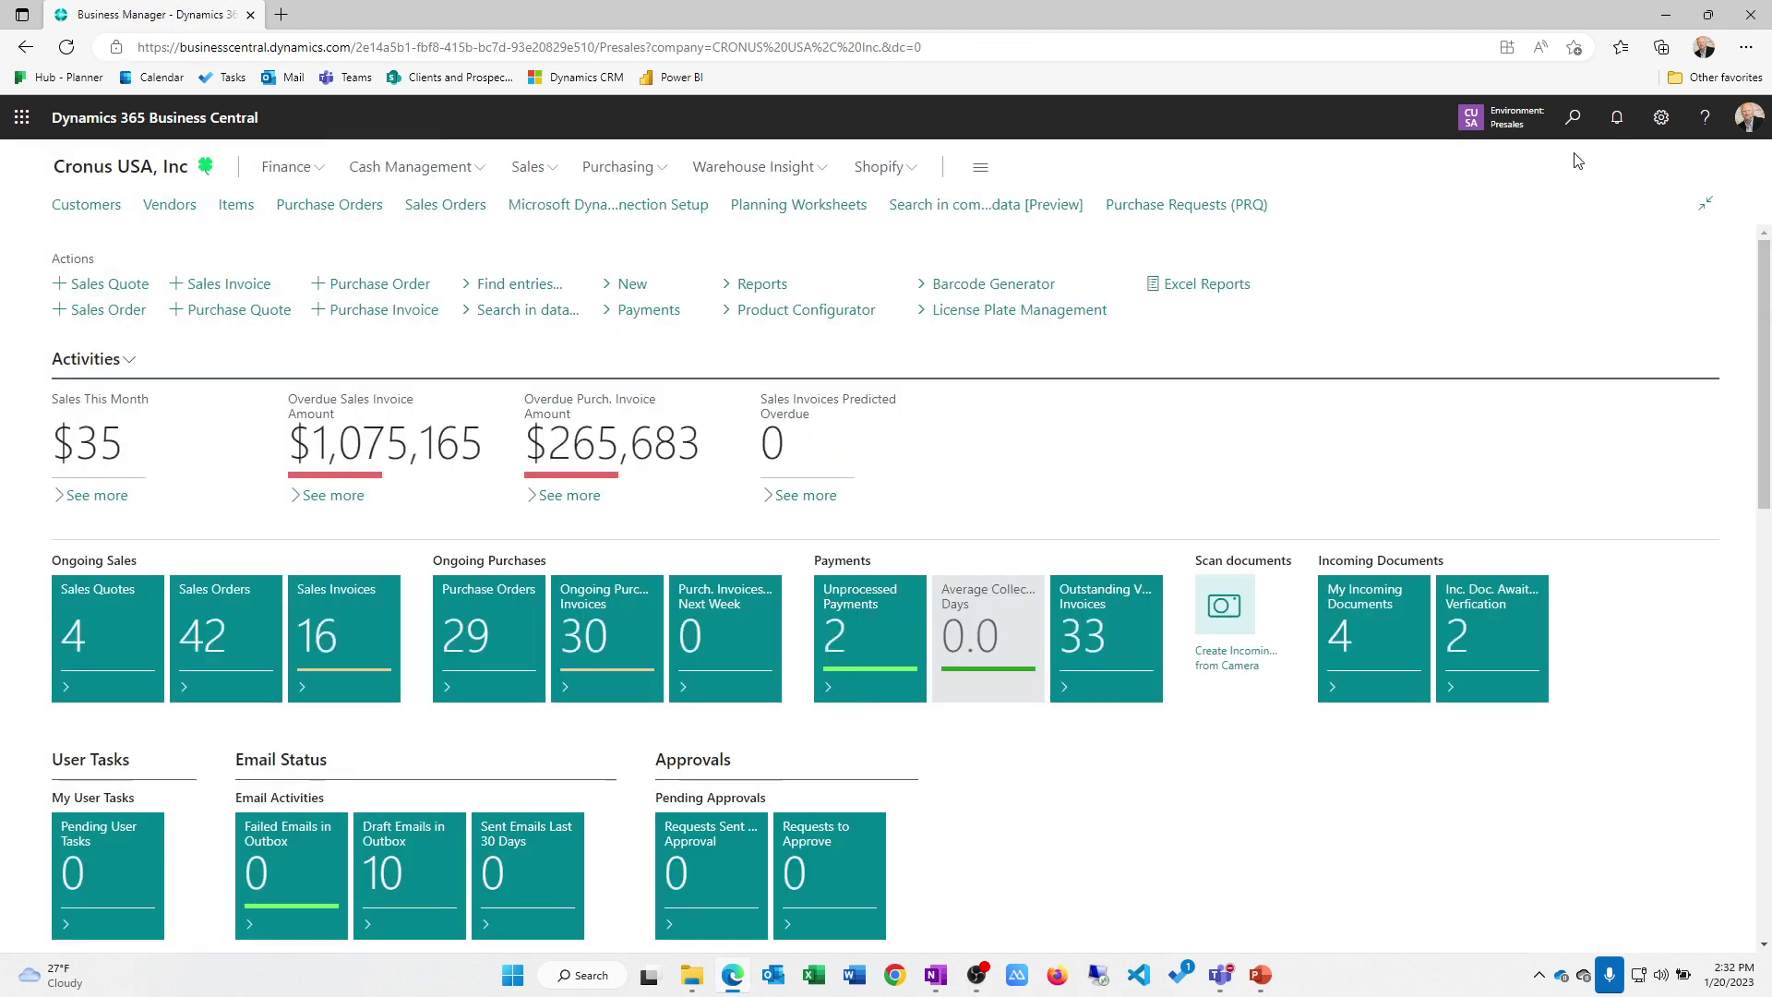
click(1574, 117)
text(int)
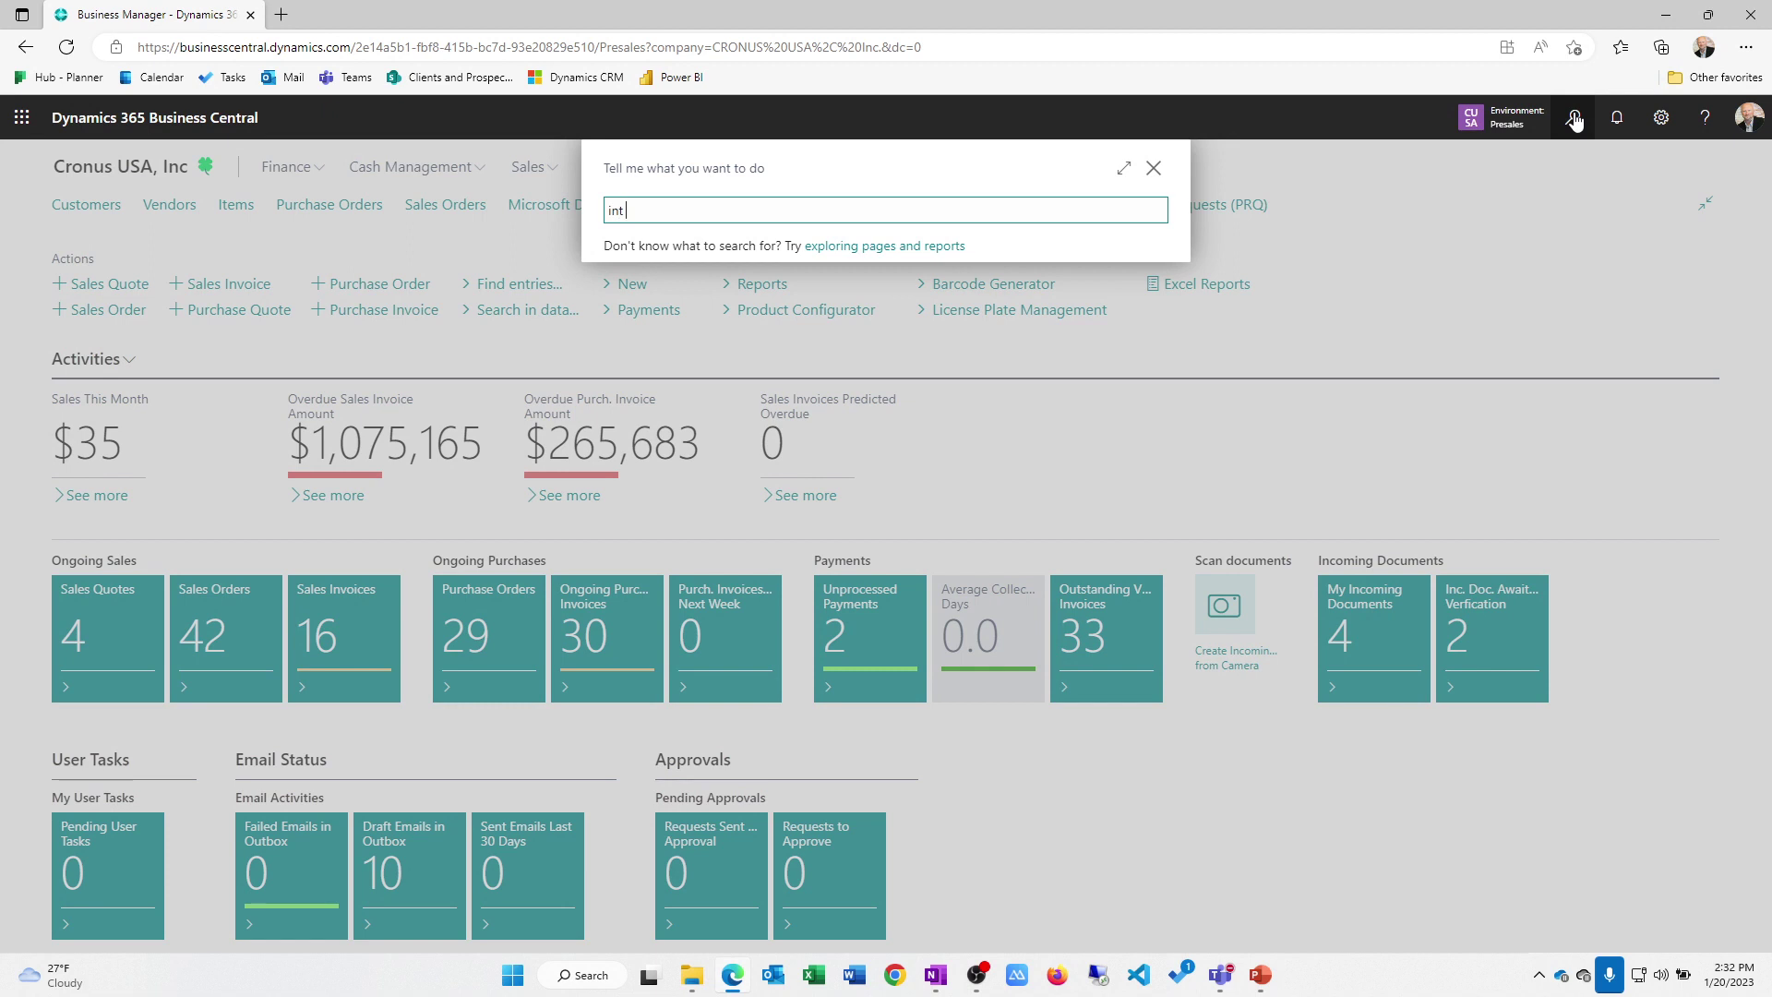
text( par)
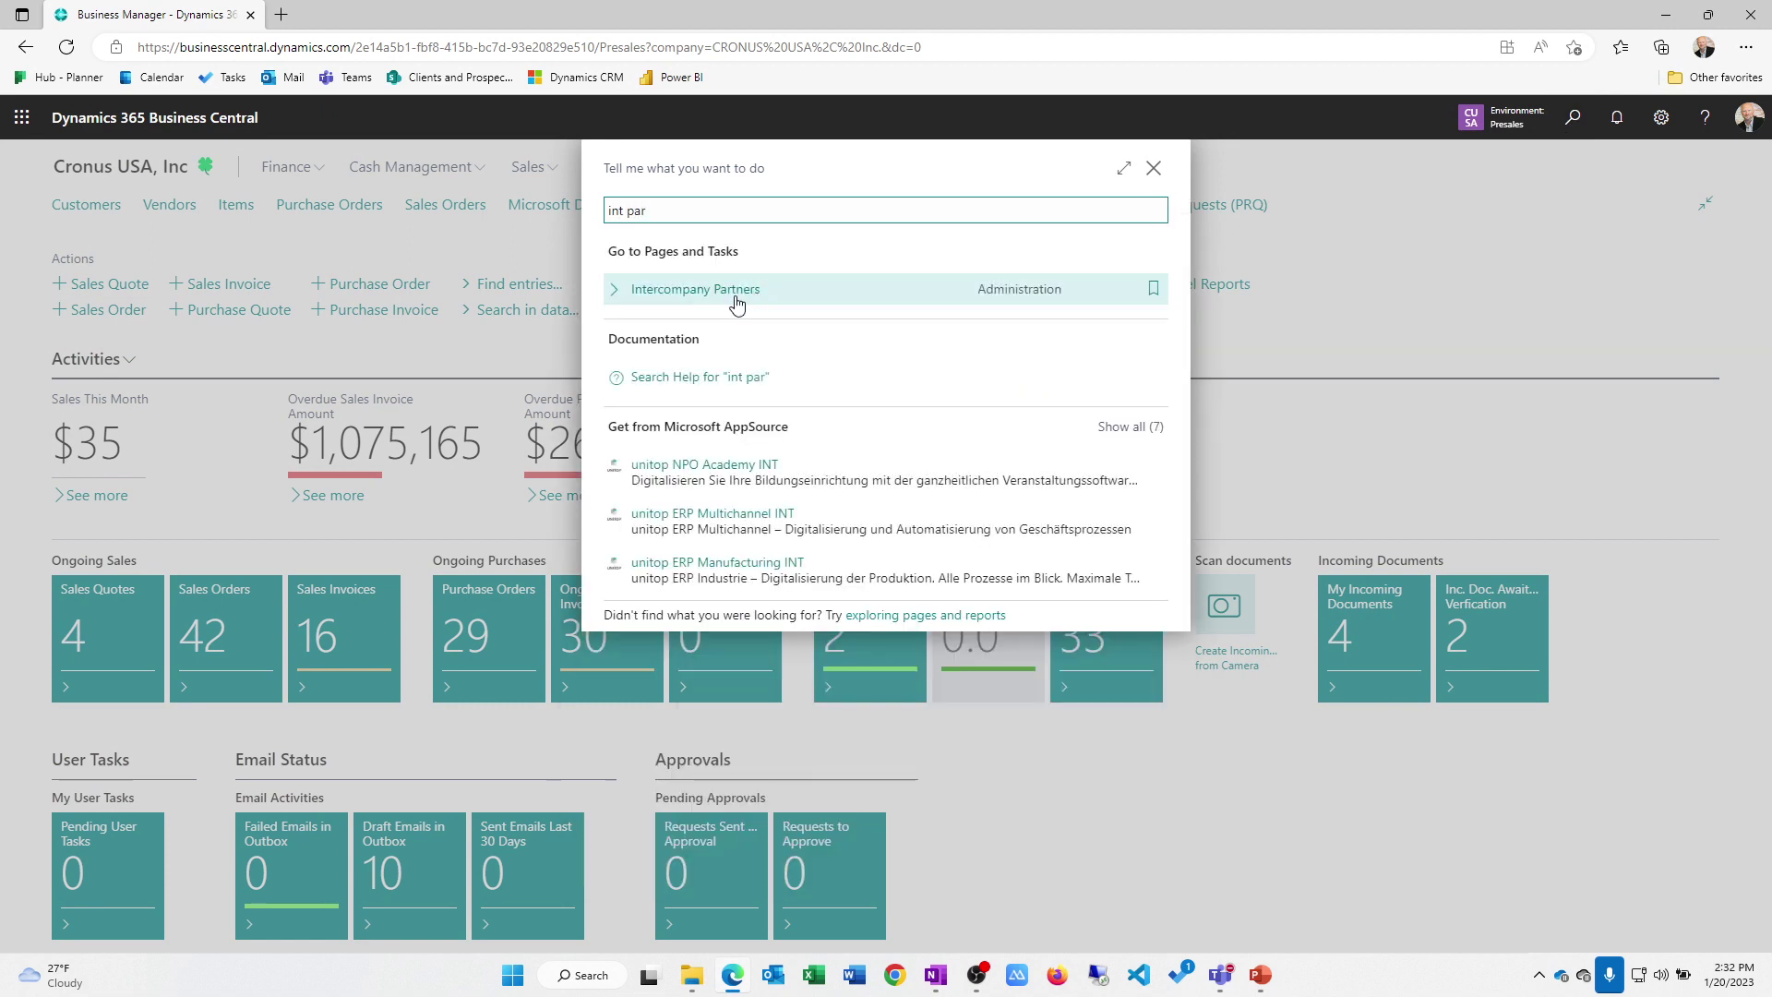
click(735, 290)
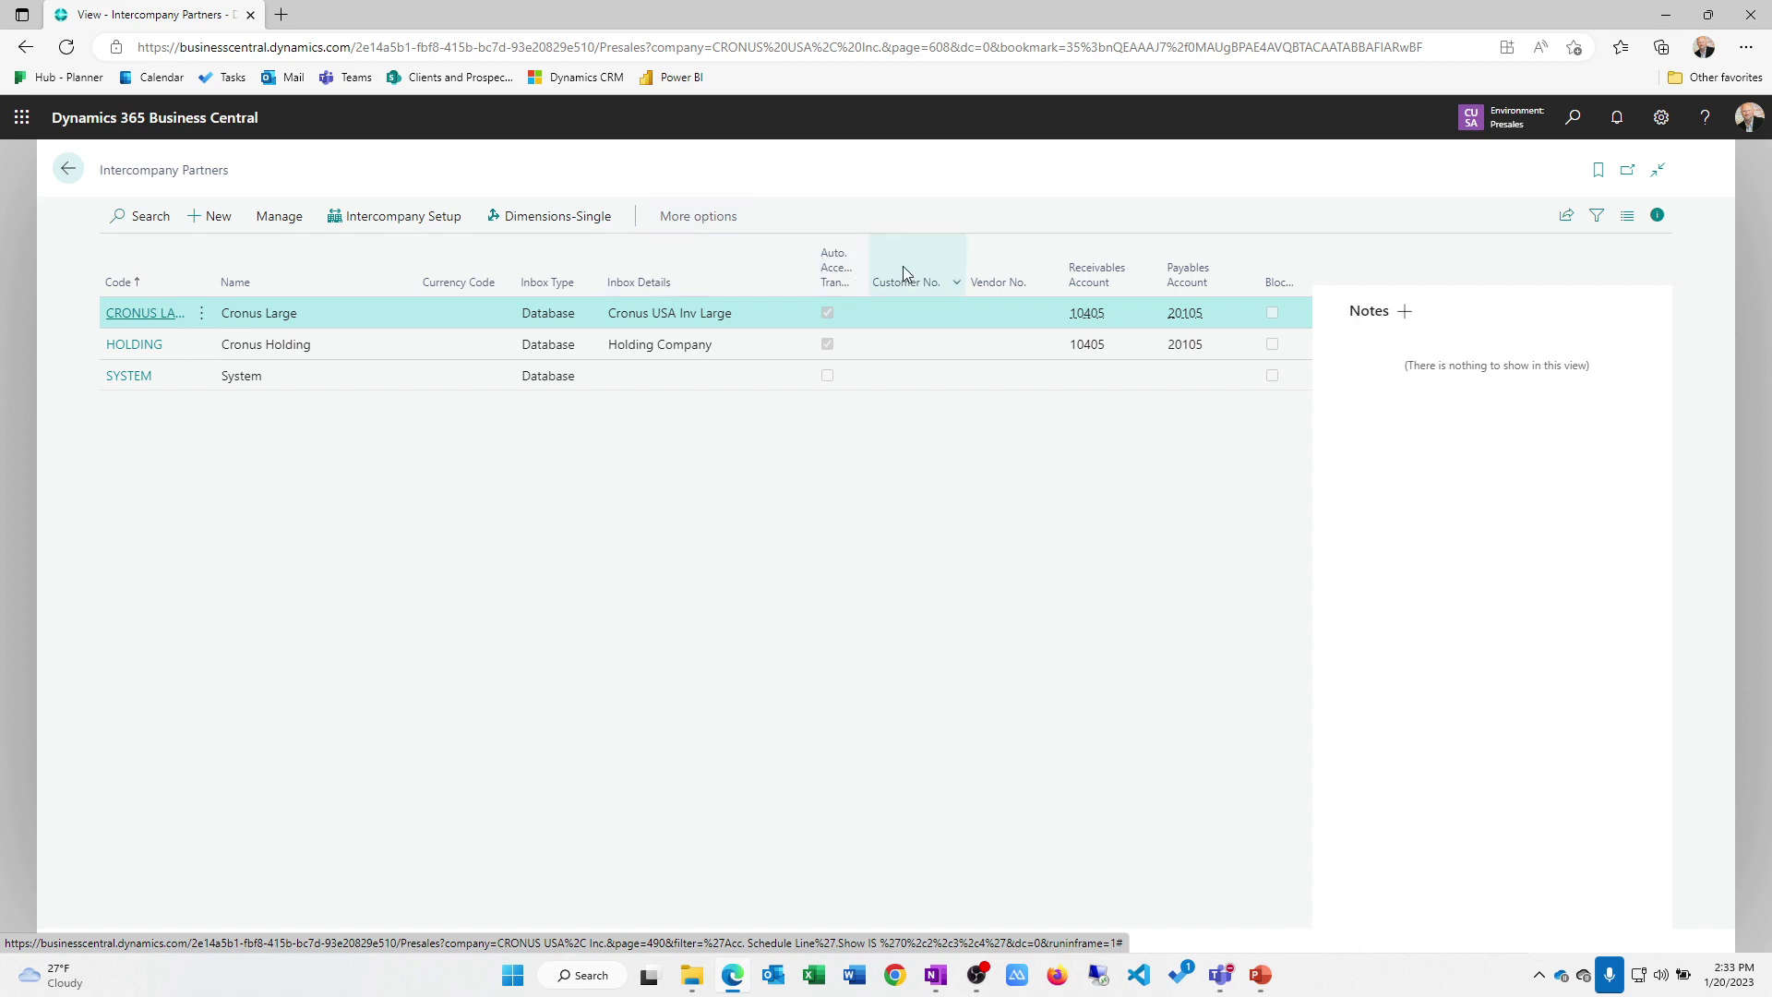
mouse_move(1007, 265)
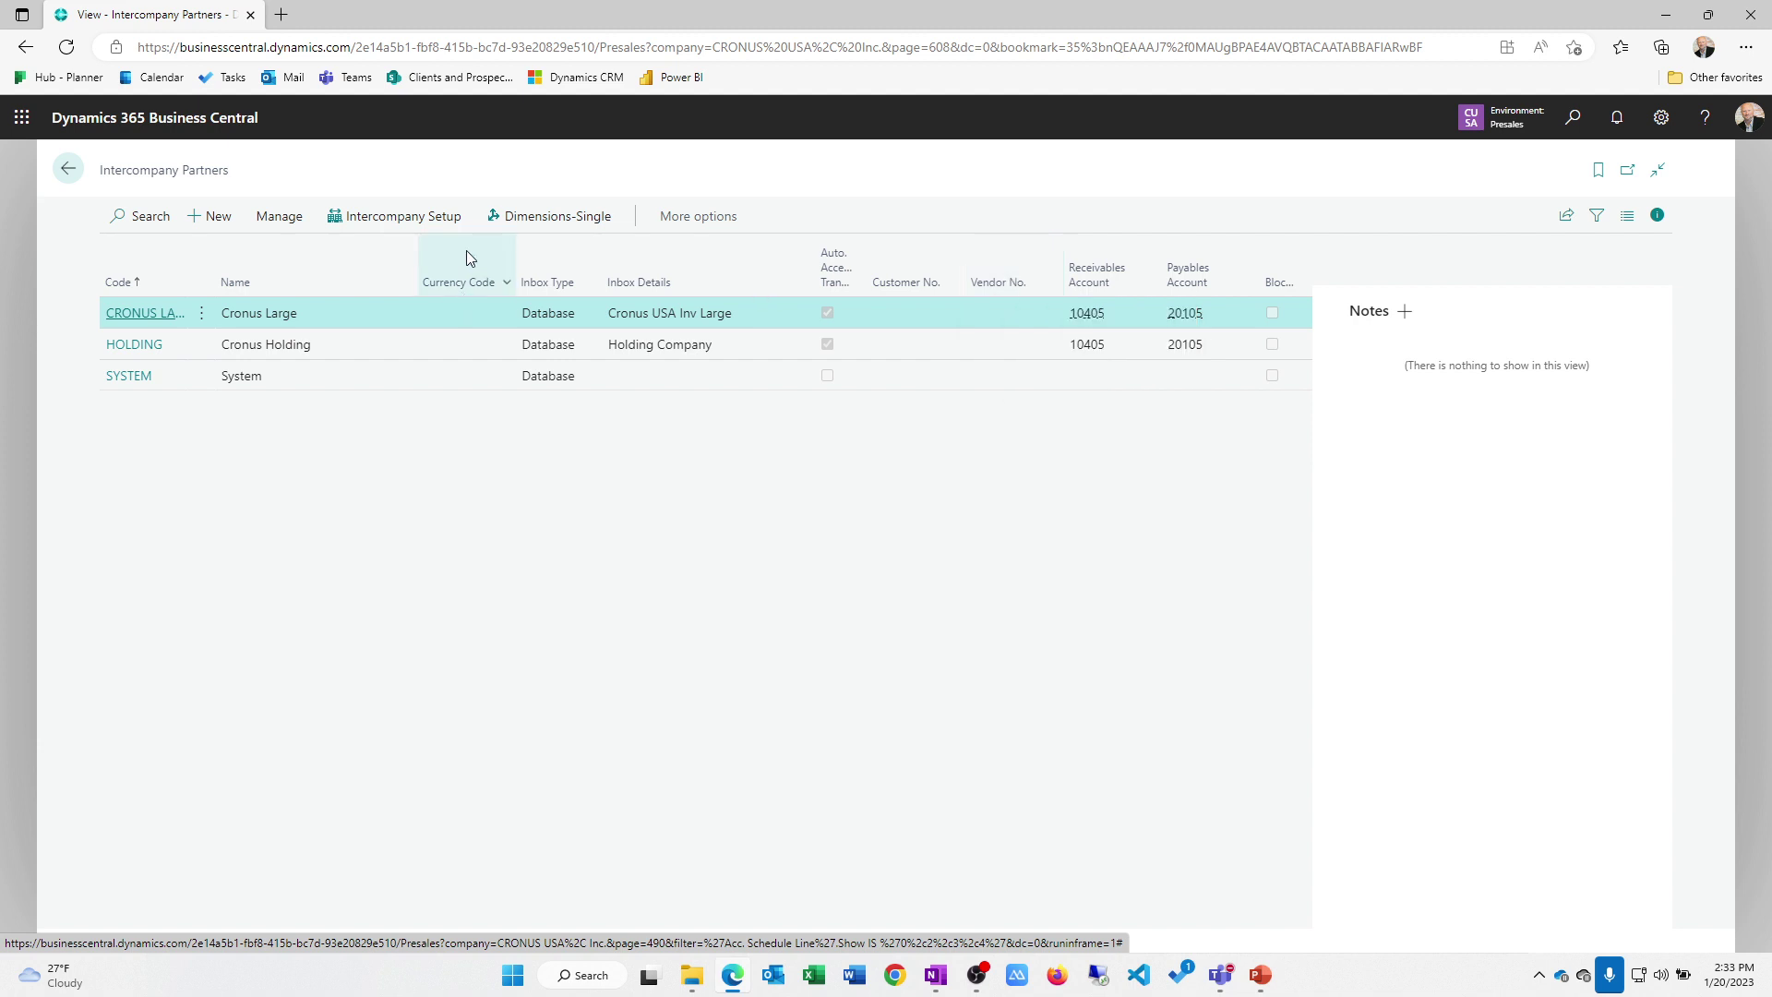
mouse_move(467, 251)
key(Escape)
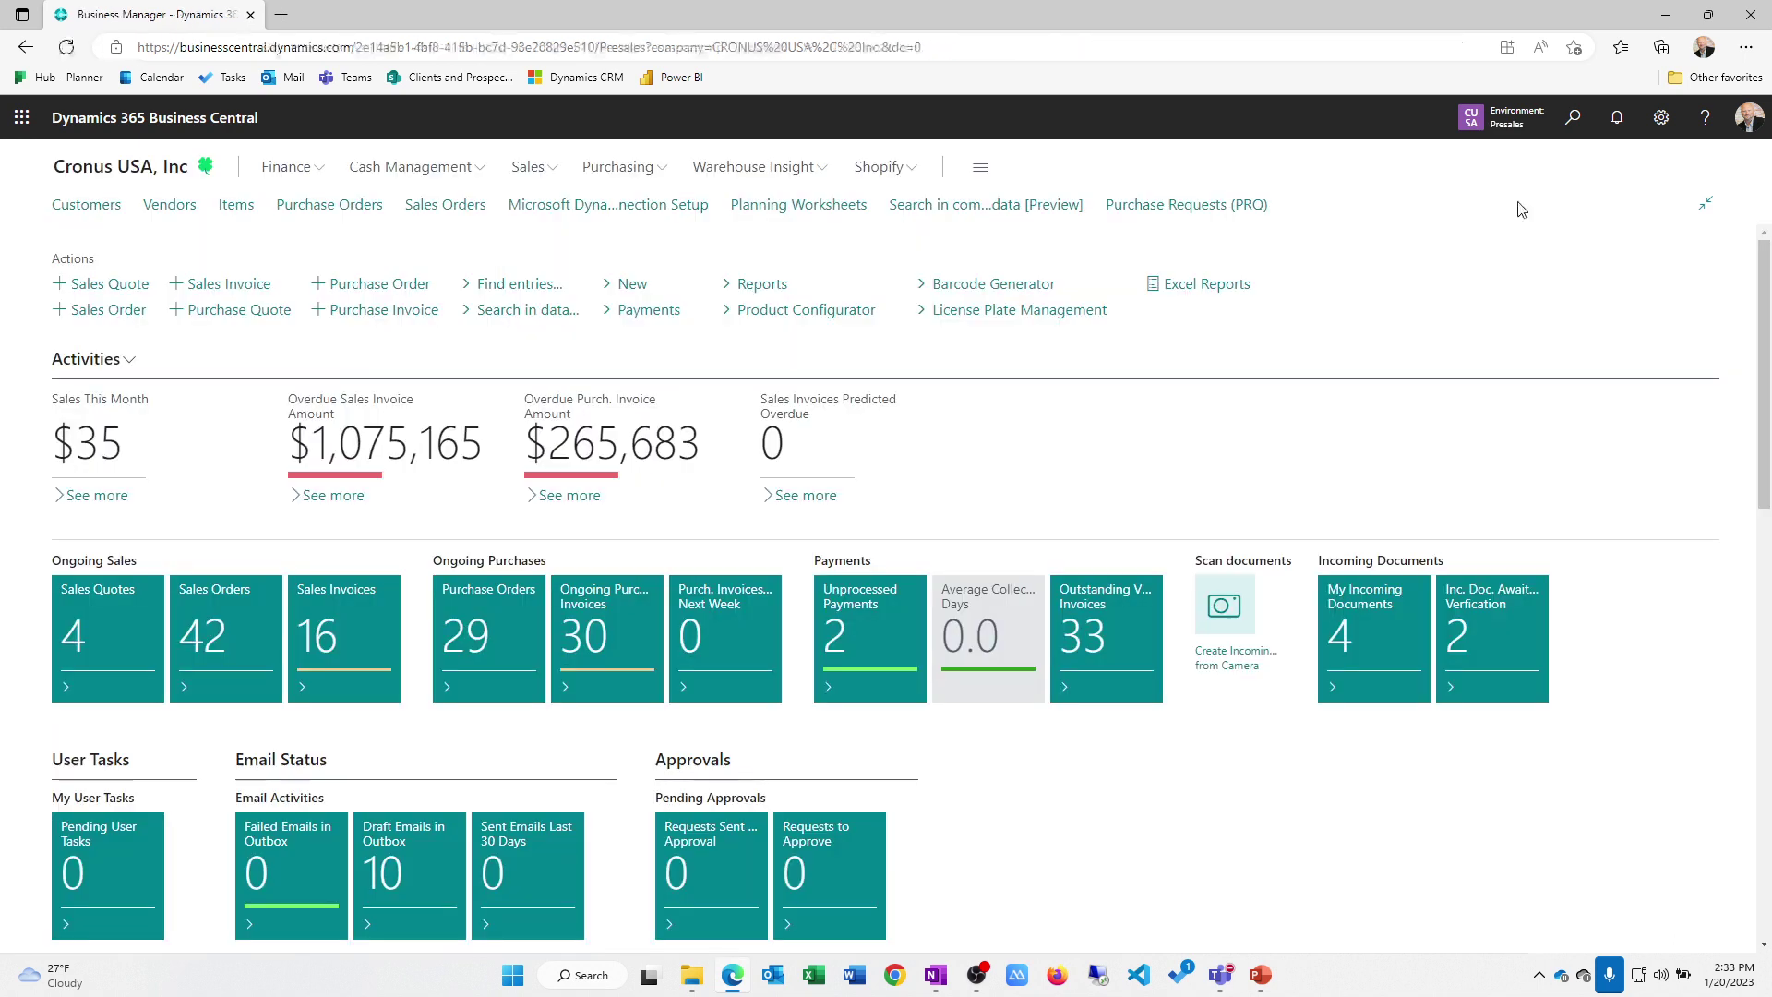
Step: Open the Settings gear menu with My Settings, Company information and Admin Center
click(1661, 122)
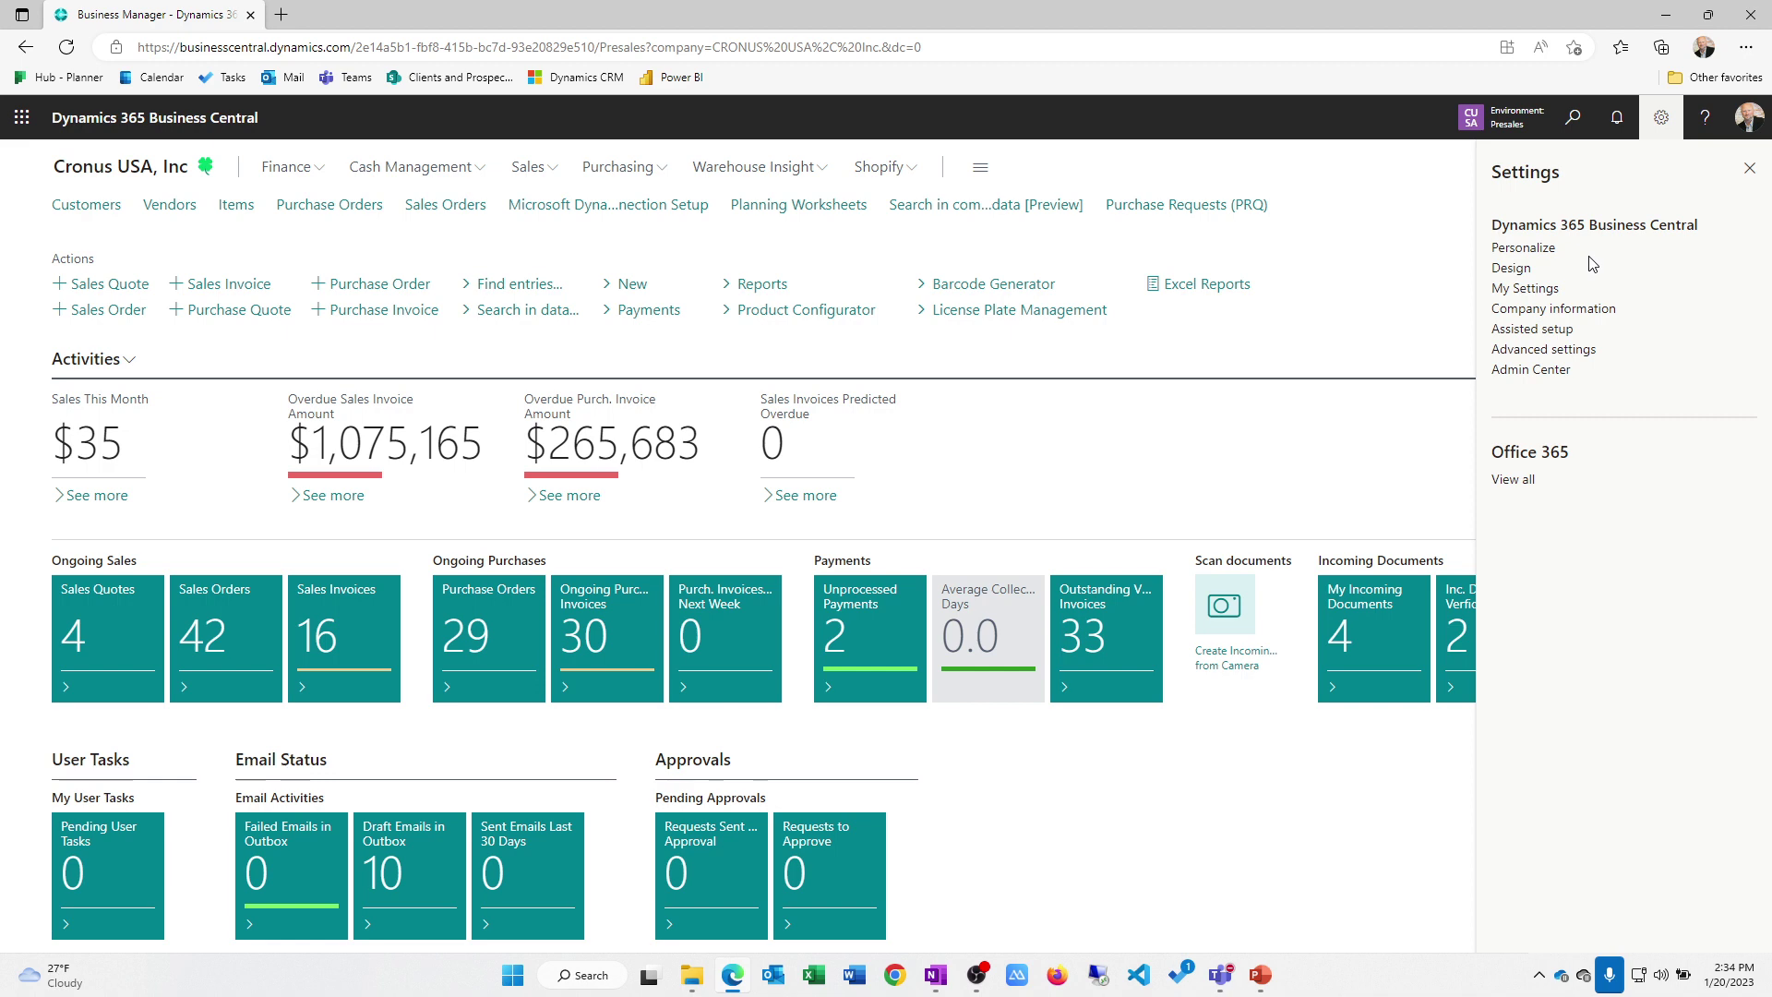
Step: Browse the Available Languages list in My Settings and close both dialogs, keeping English (United States)
click(1538, 290)
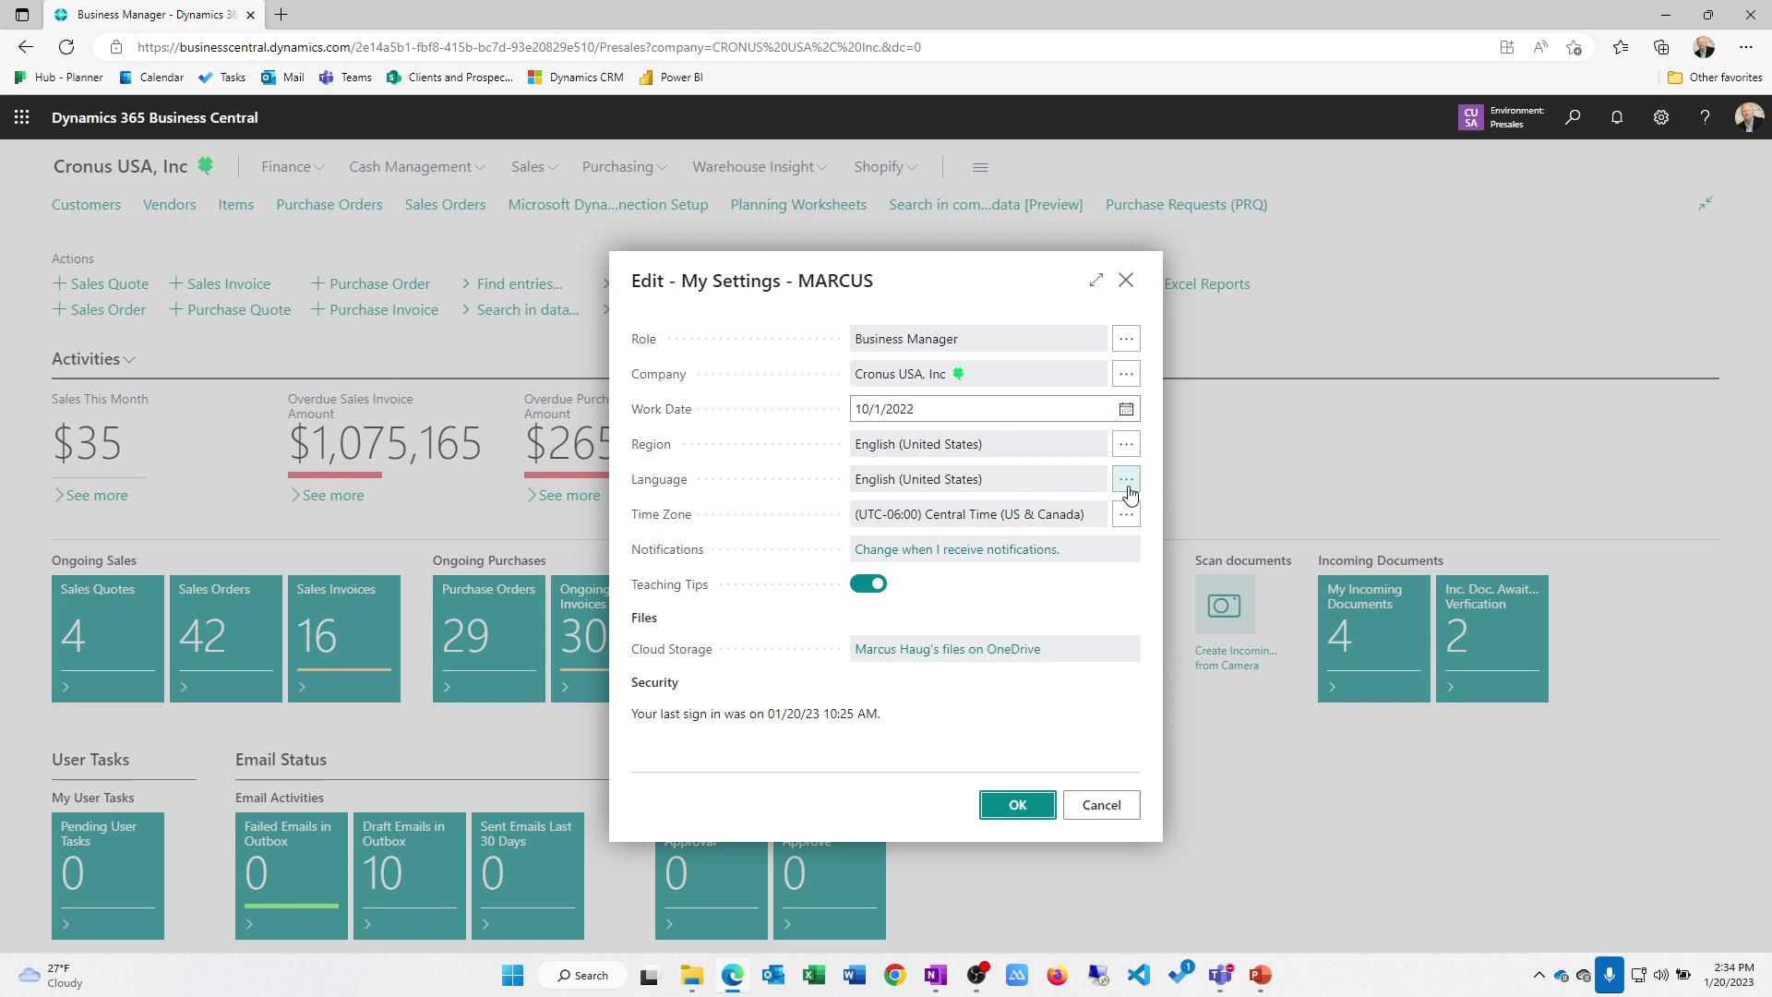
click(1126, 480)
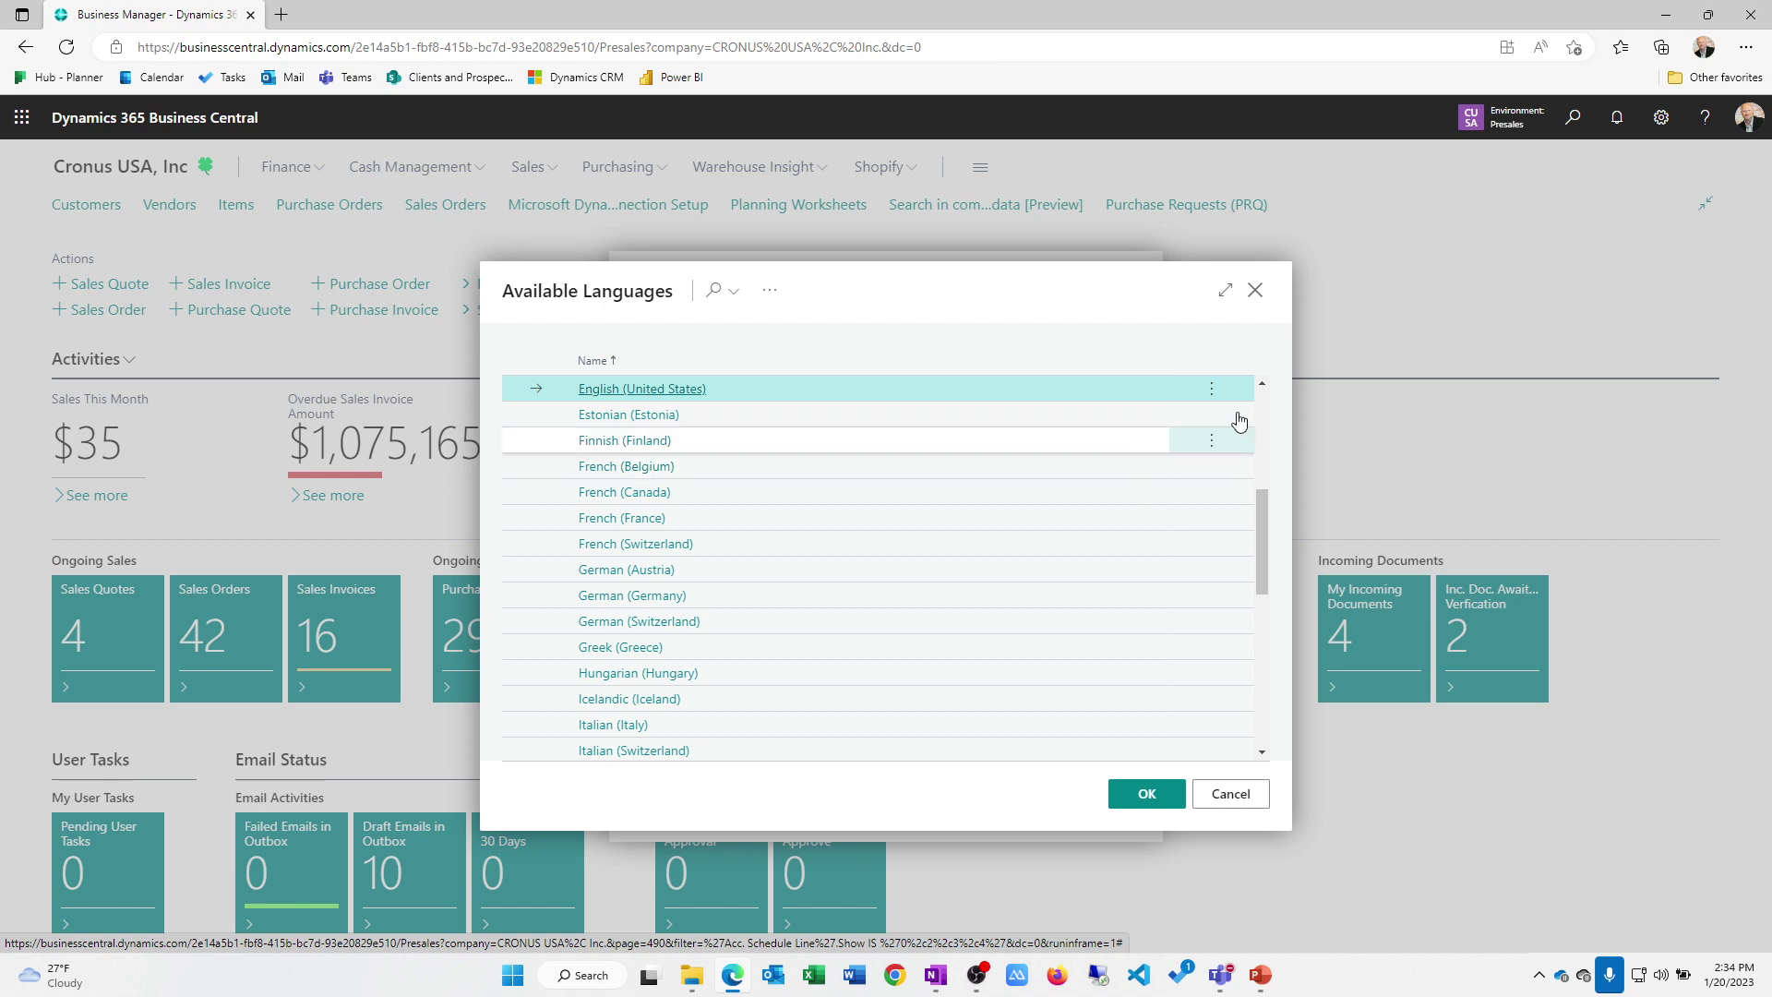
scroll(963, 648, up, 2)
scroll(962, 648, up, 3)
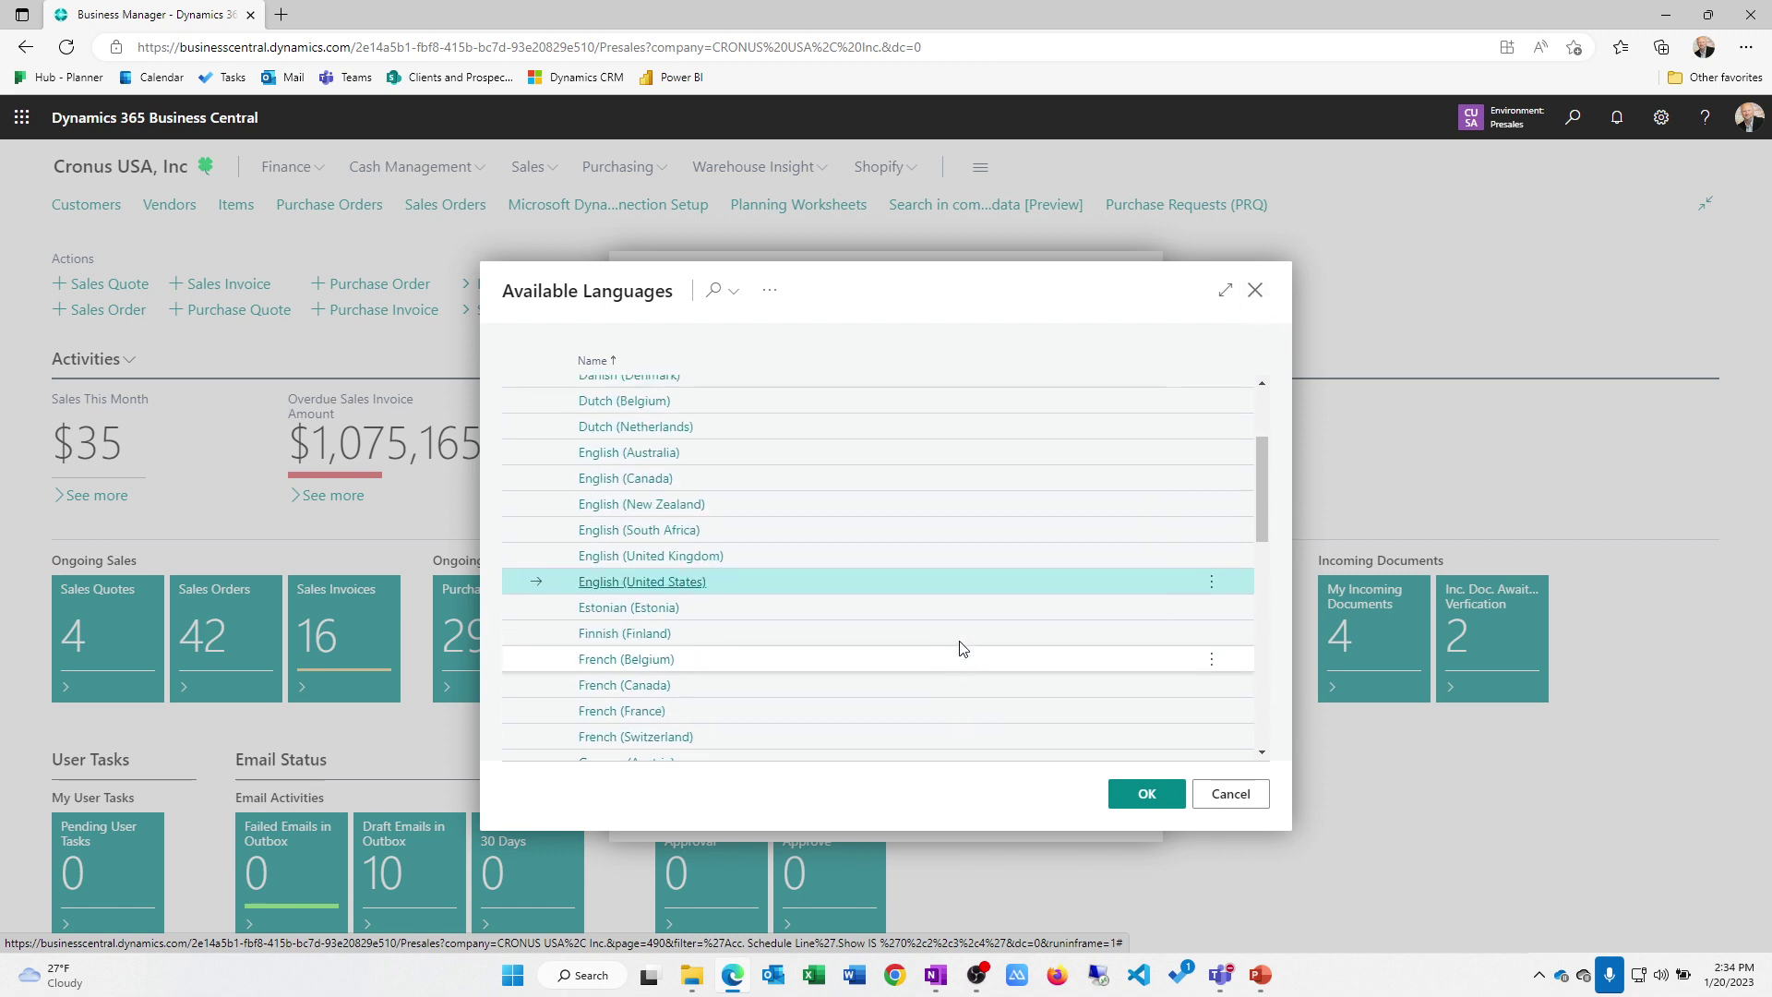
scroll(963, 648, down, 2)
scroll(963, 648, down, 6)
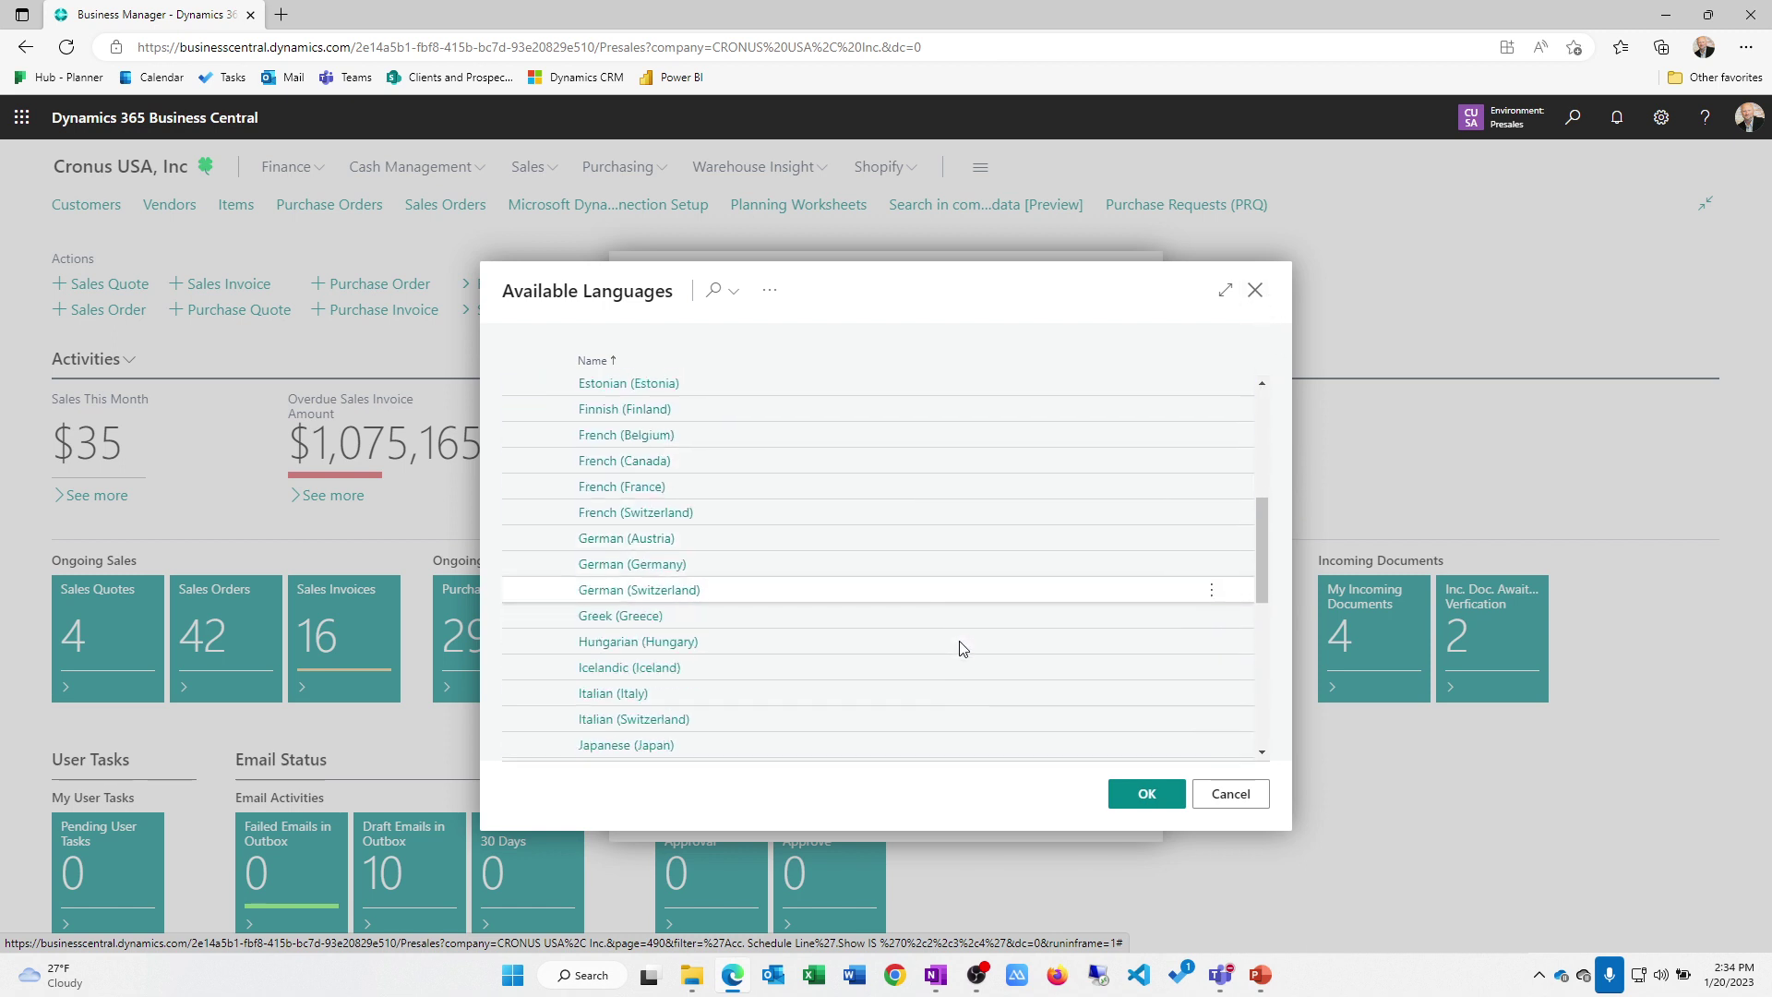
scroll(963, 648, down, 2)
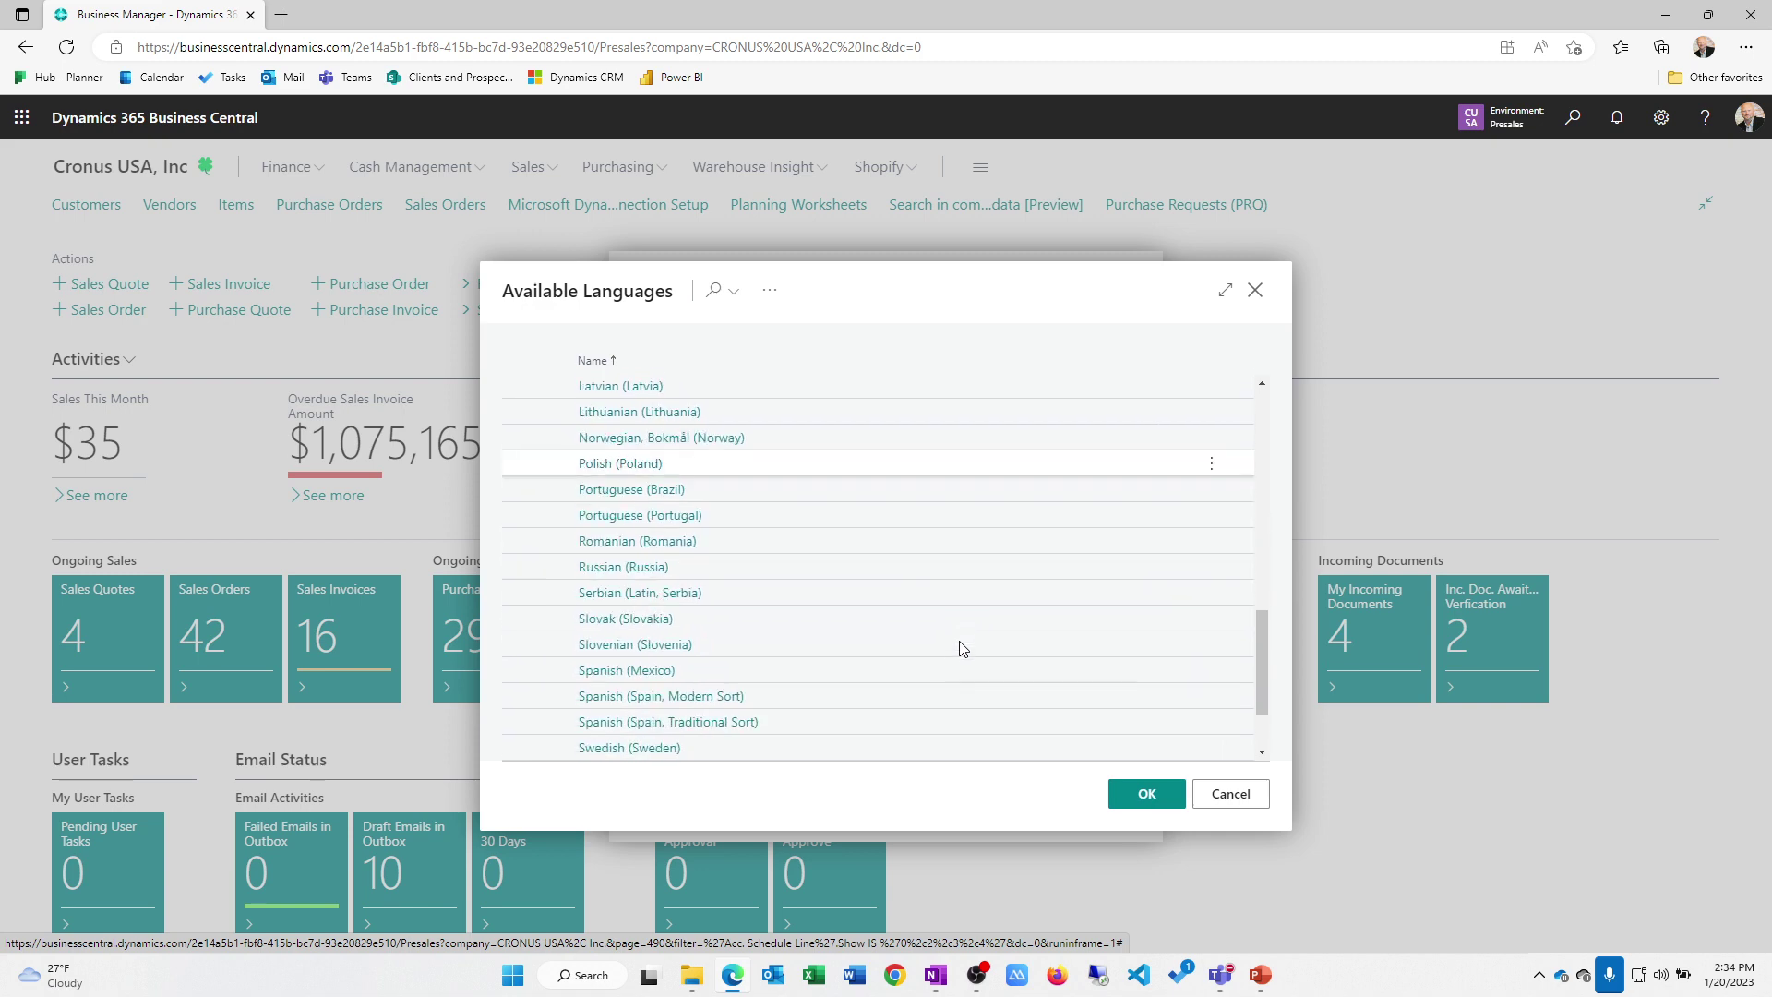
scroll(963, 648, down, 2)
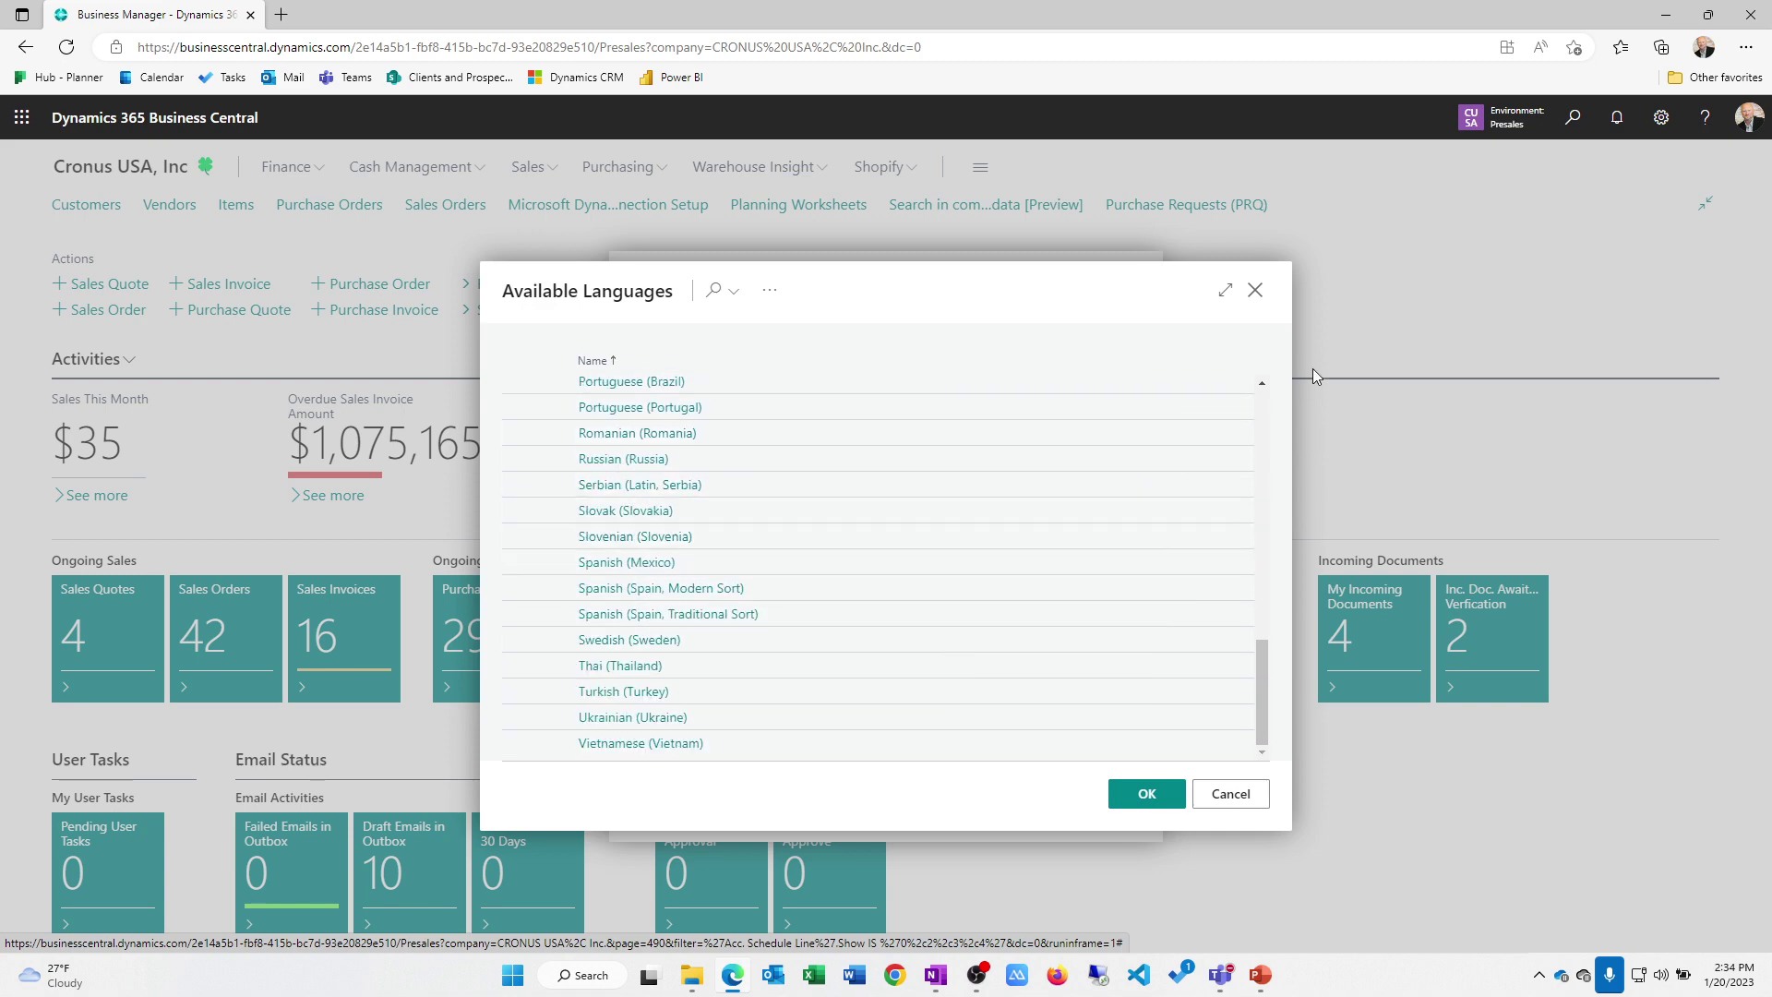
click(1257, 290)
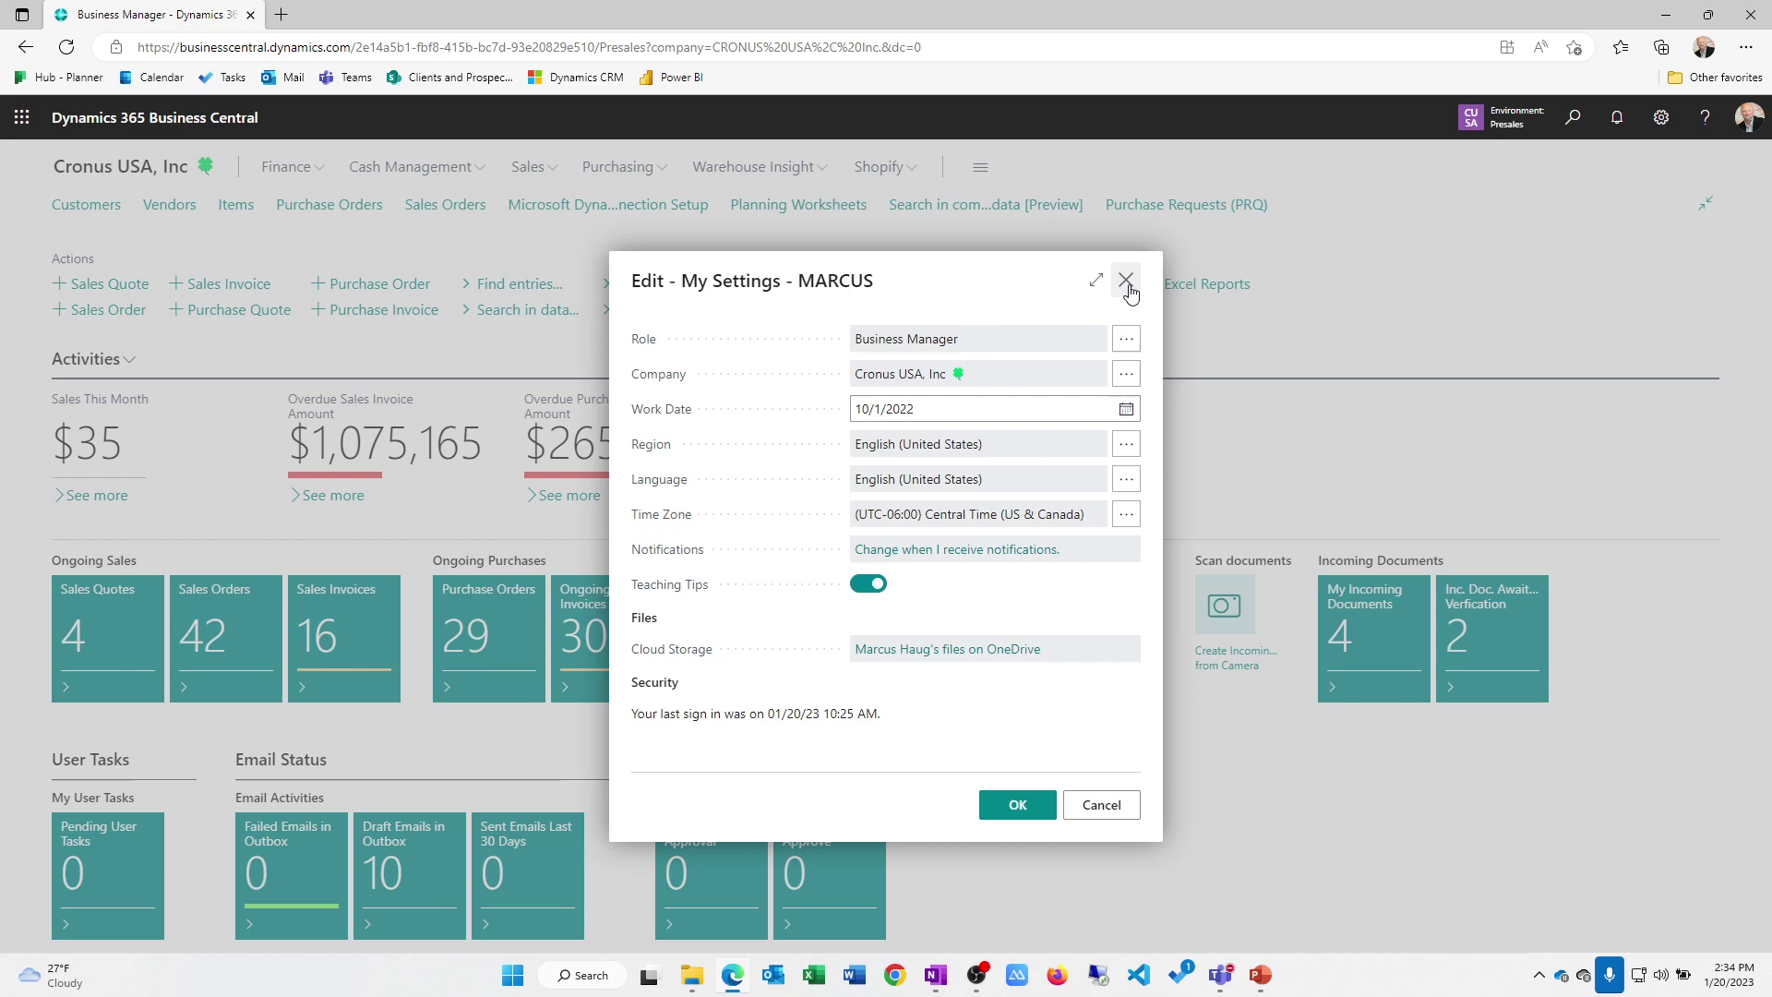
click(1128, 285)
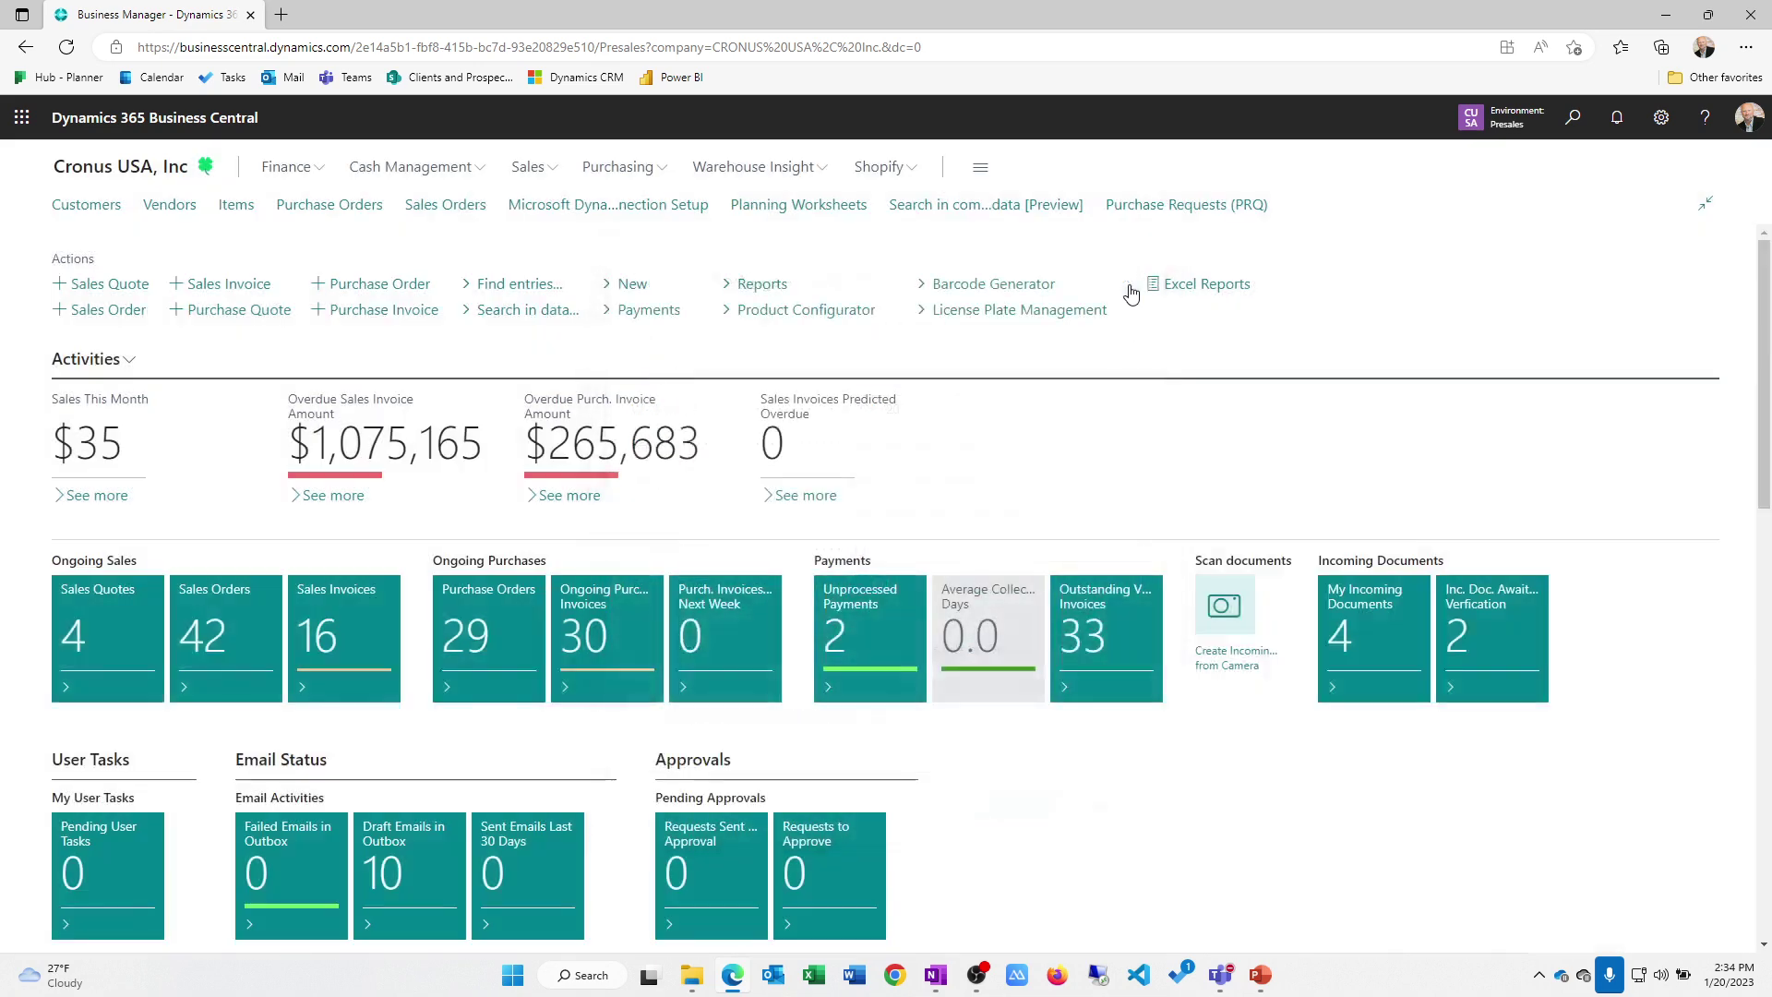
Step: Open the M-INCOME income statement from Financial Reporting, viewed by Year for 01/01/22..12/31/22
click(296, 169)
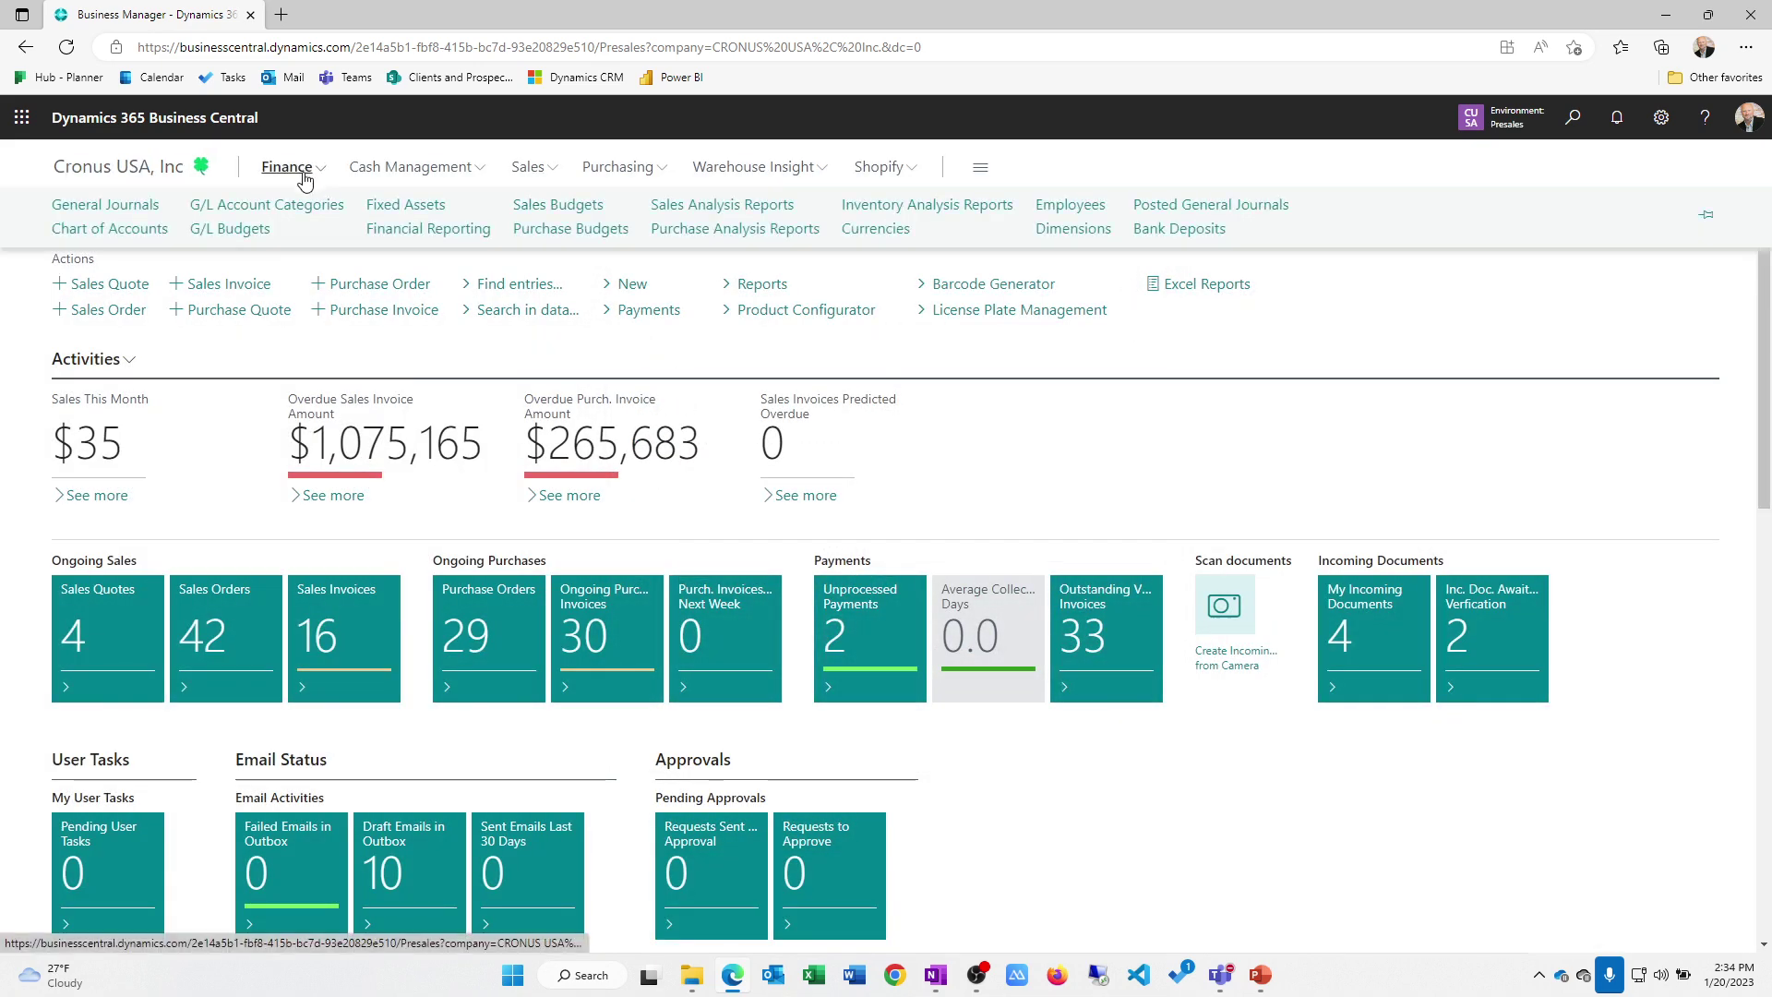
click(387, 229)
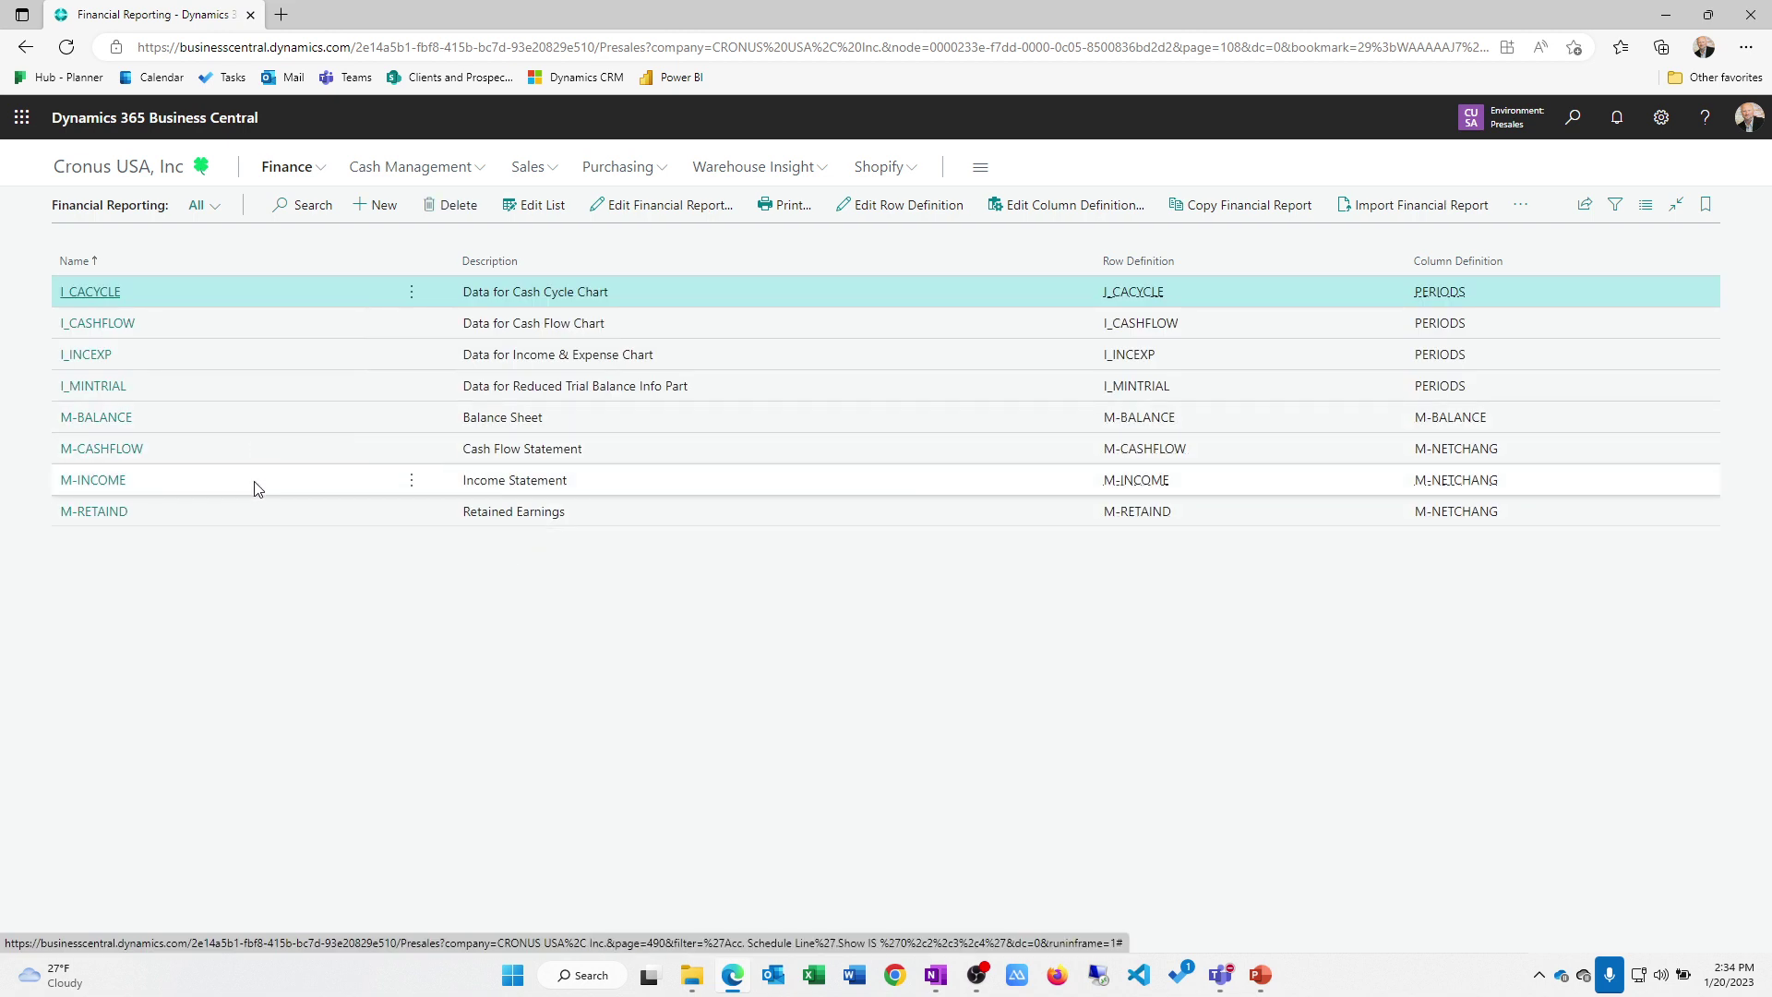
click(112, 484)
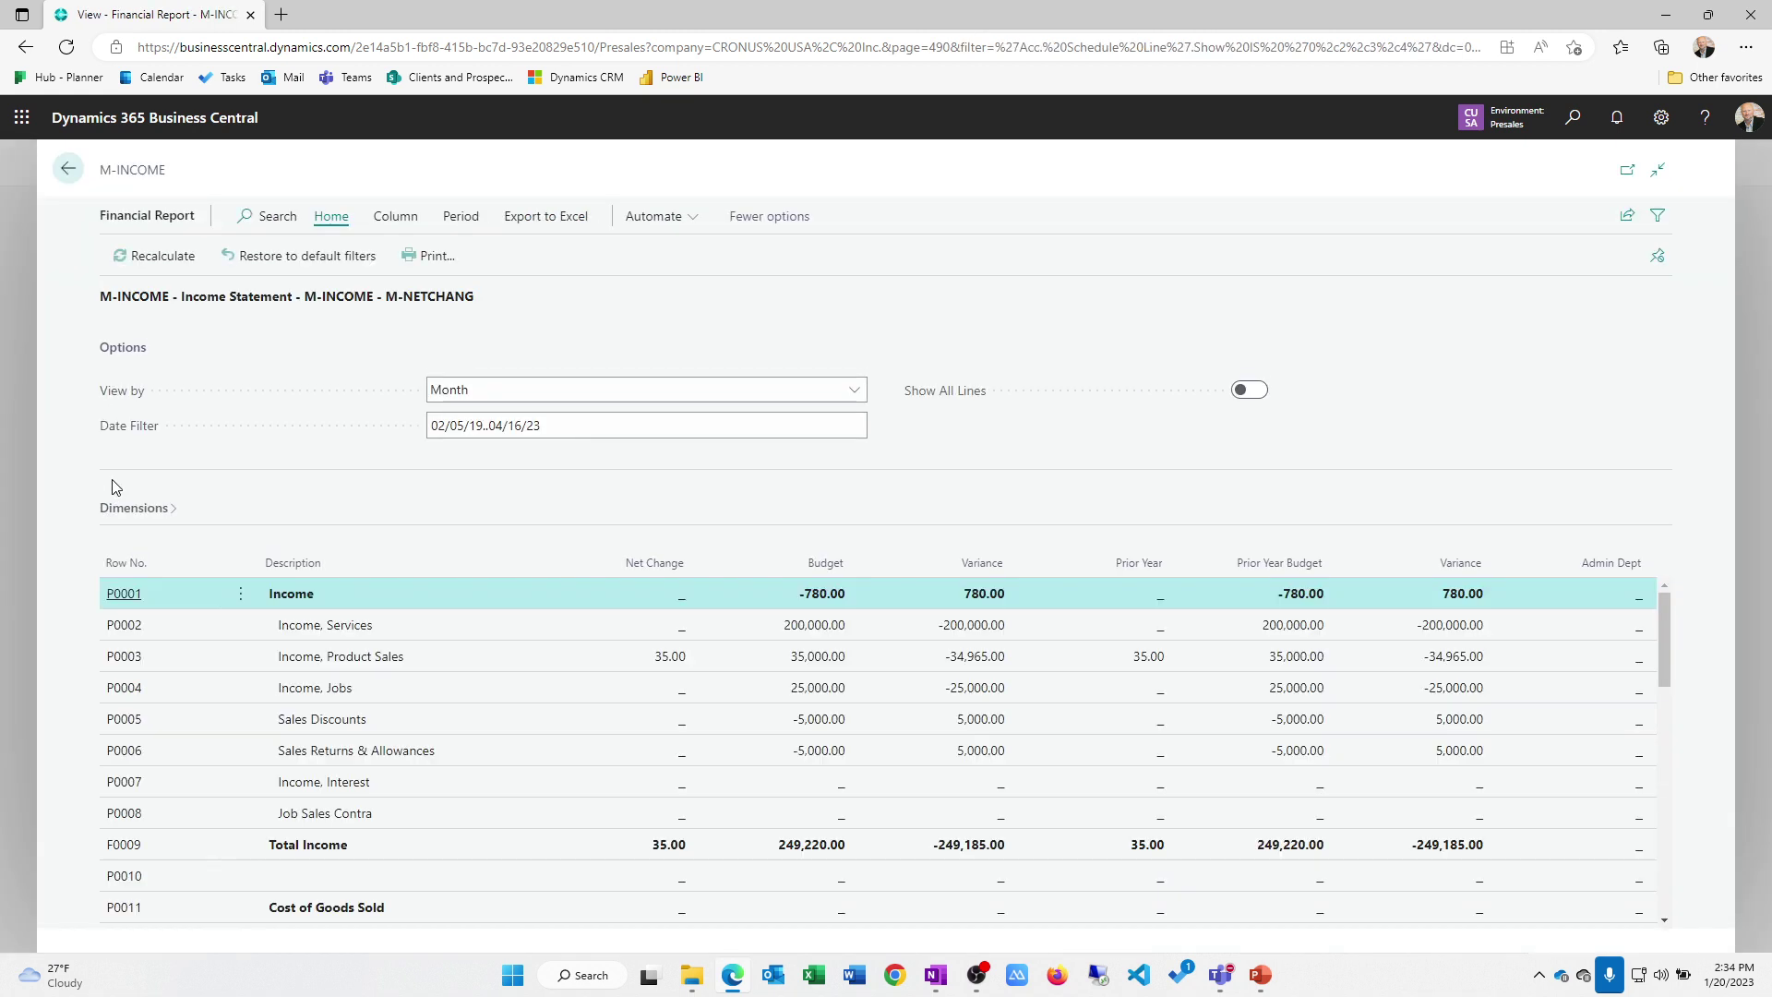
click(528, 389)
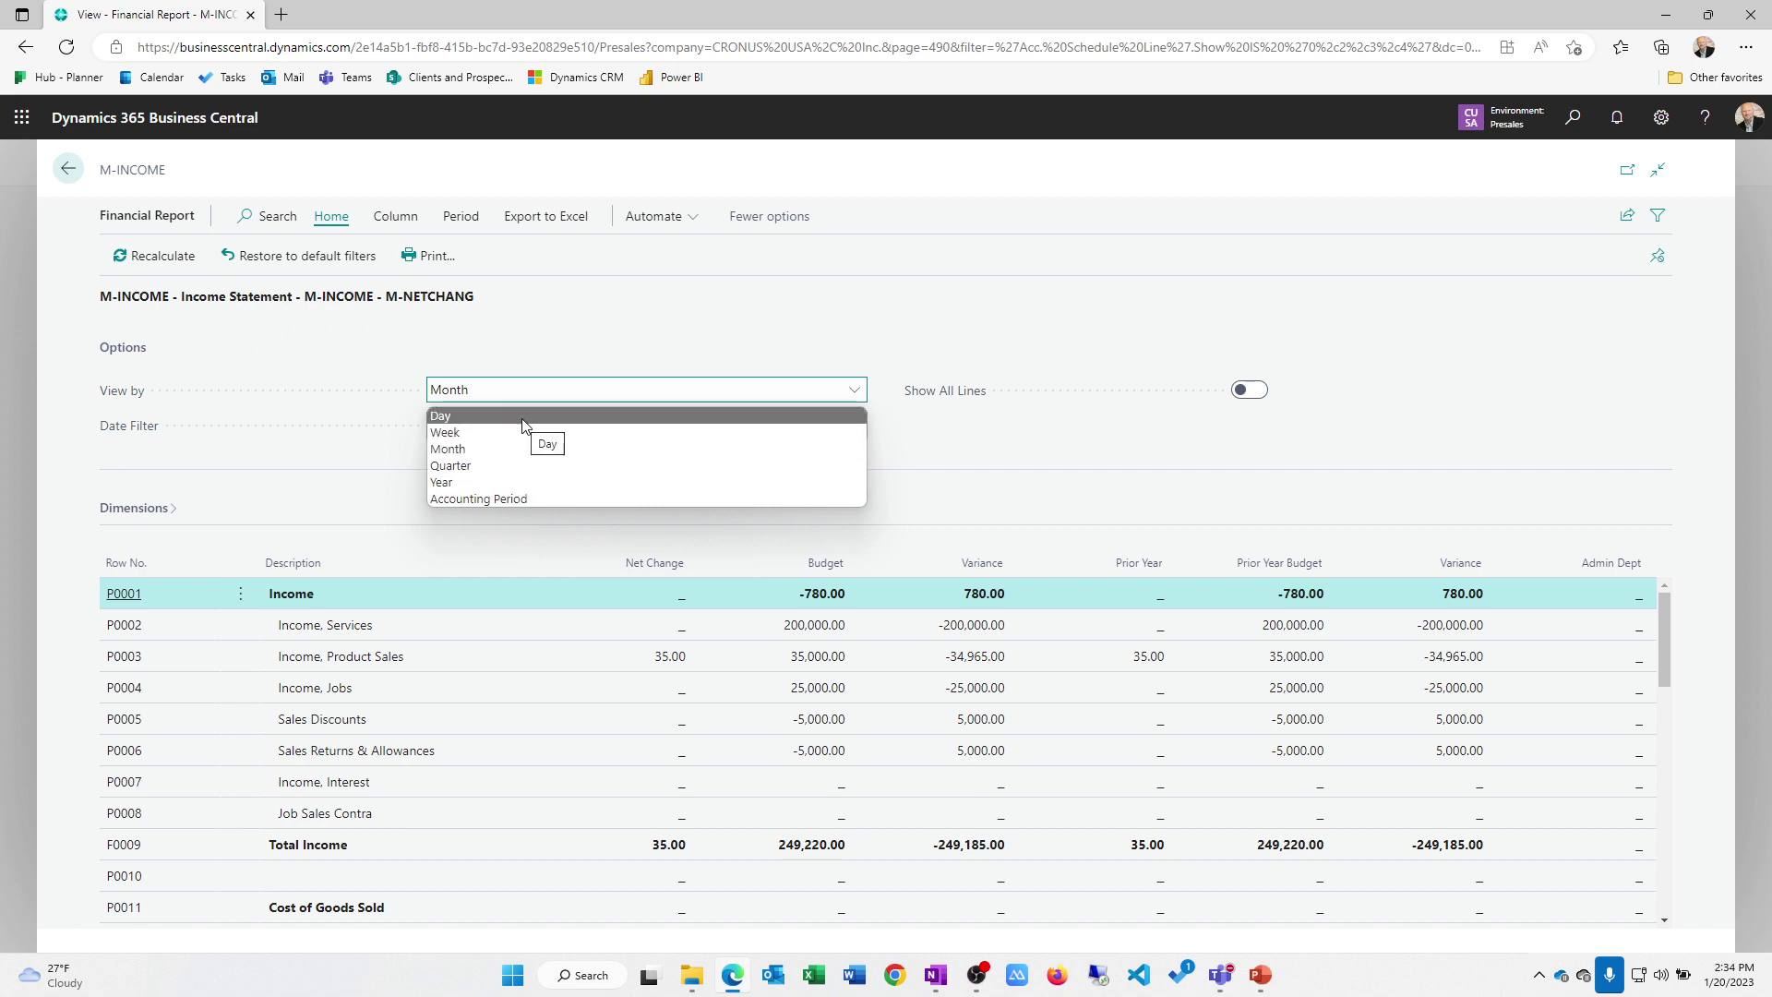
click(527, 484)
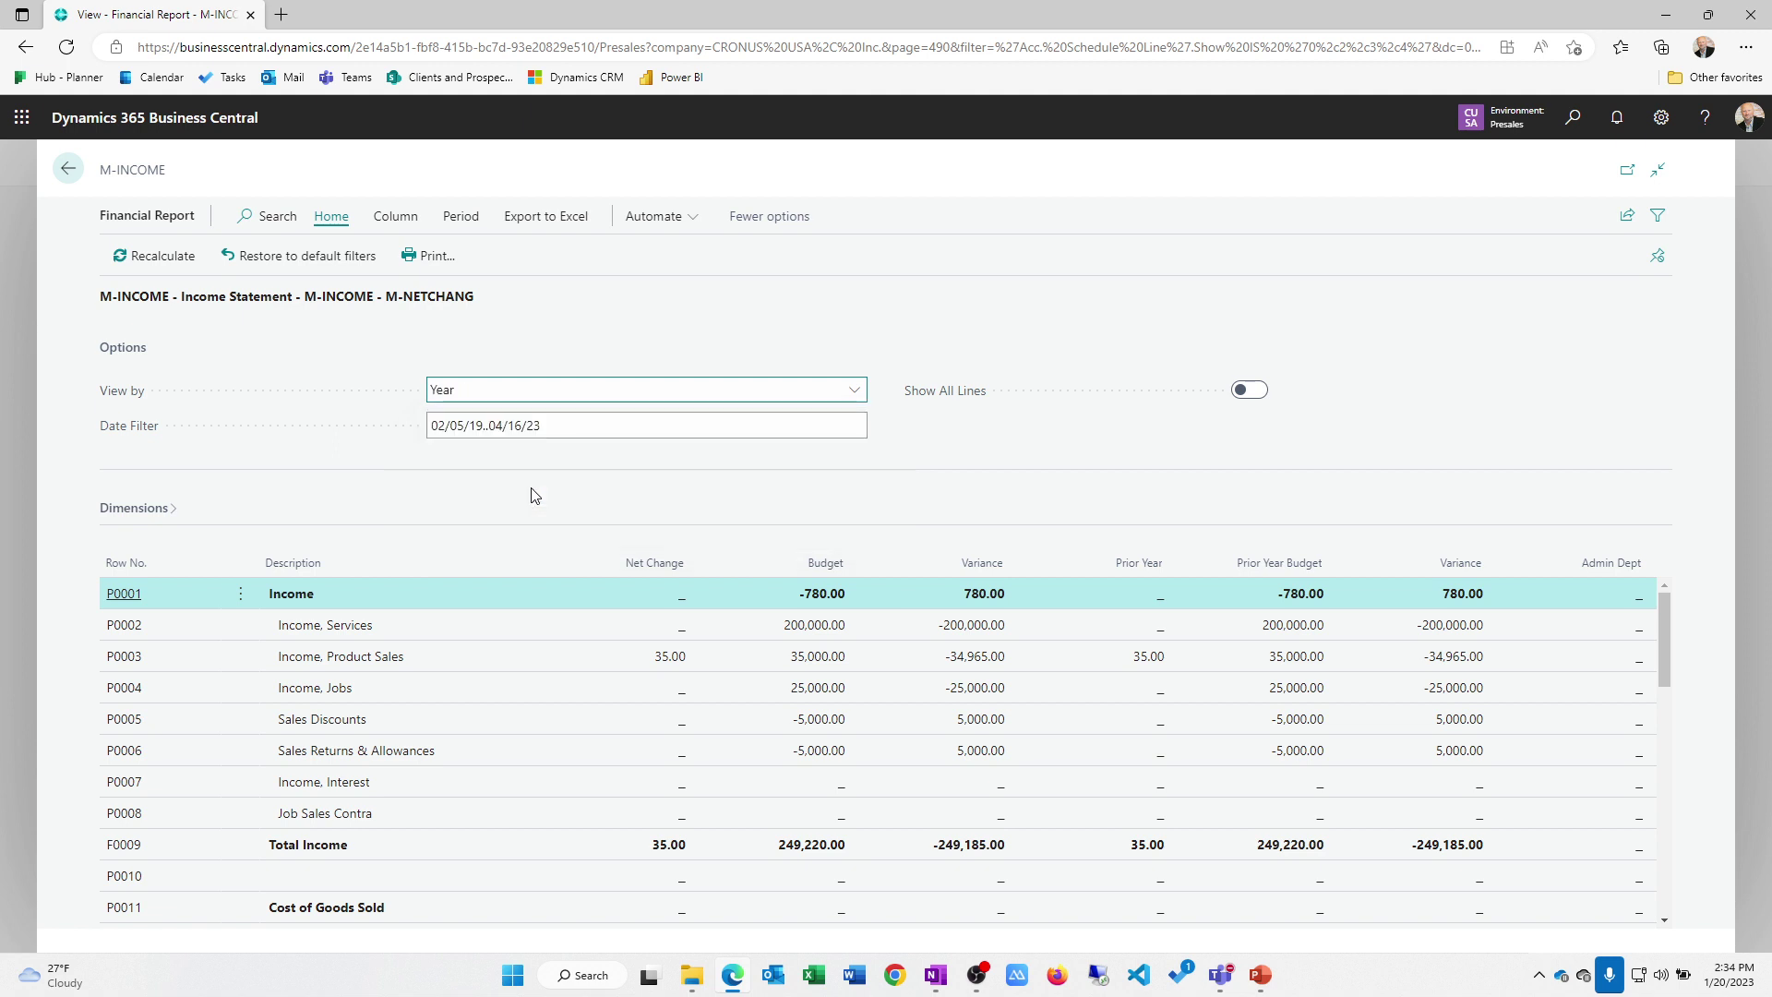
click(564, 434)
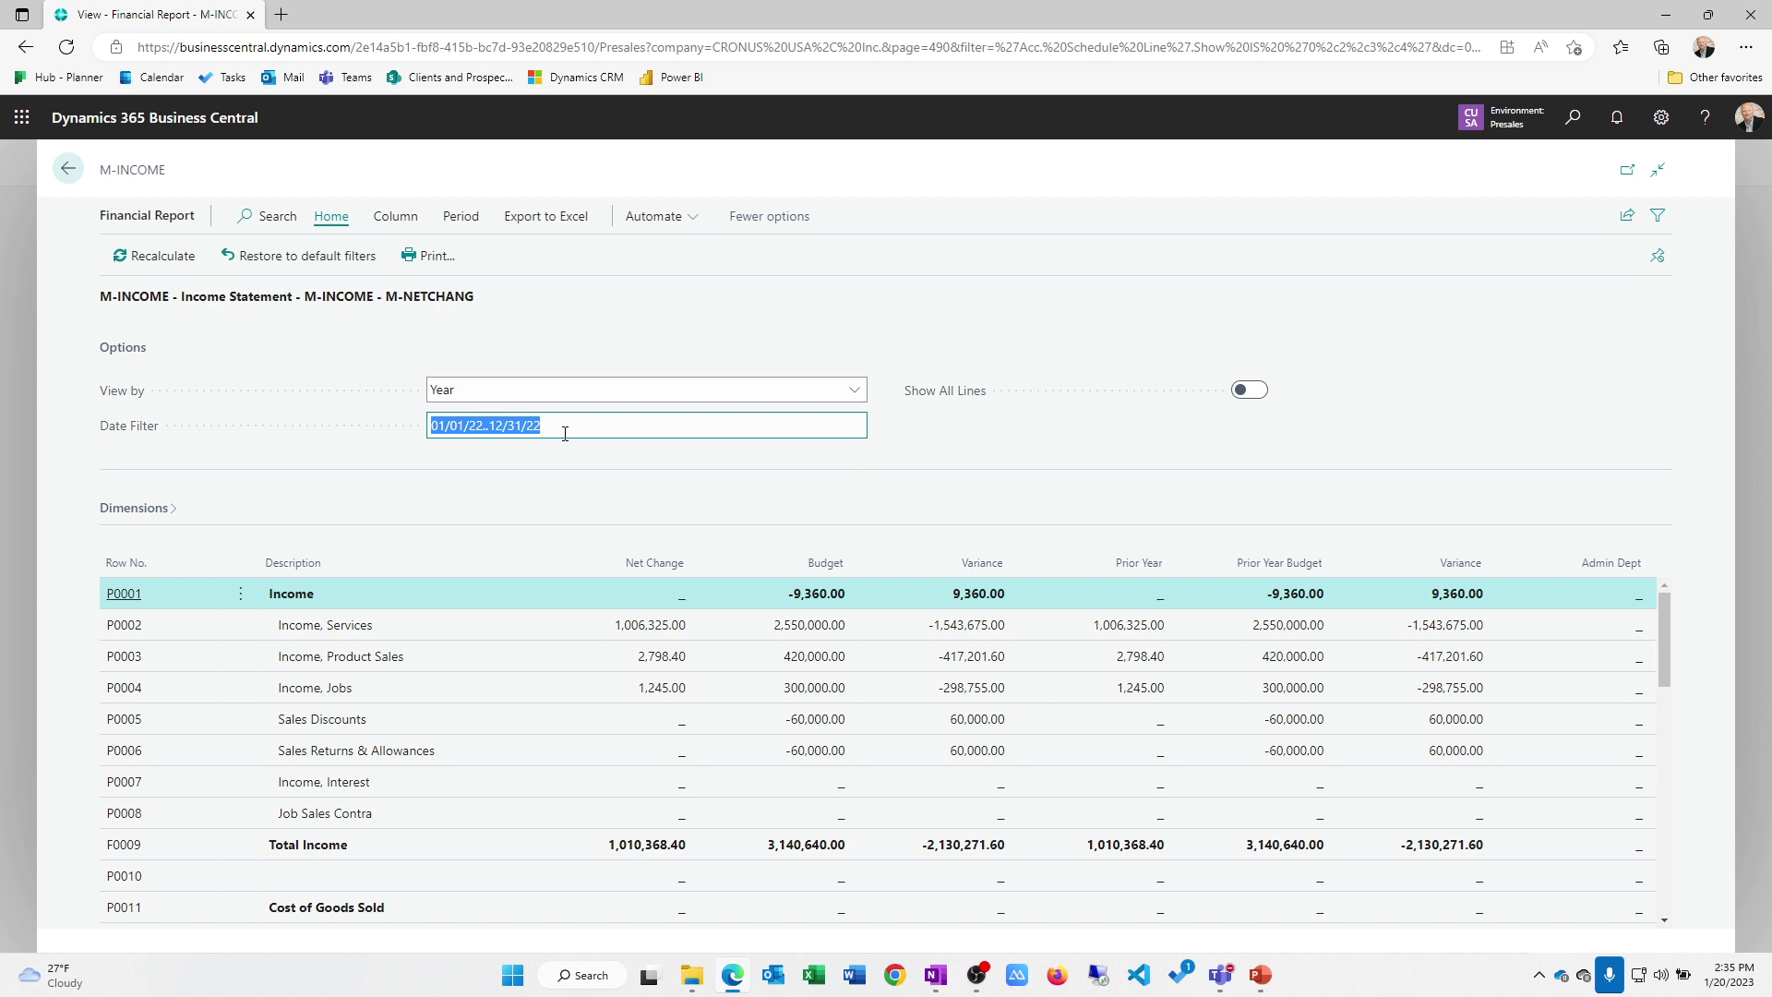
Step: Drill from Income, Services net change into account 40100's ledger entries, inspecting the 1,000,000.00 invoice
click(633, 629)
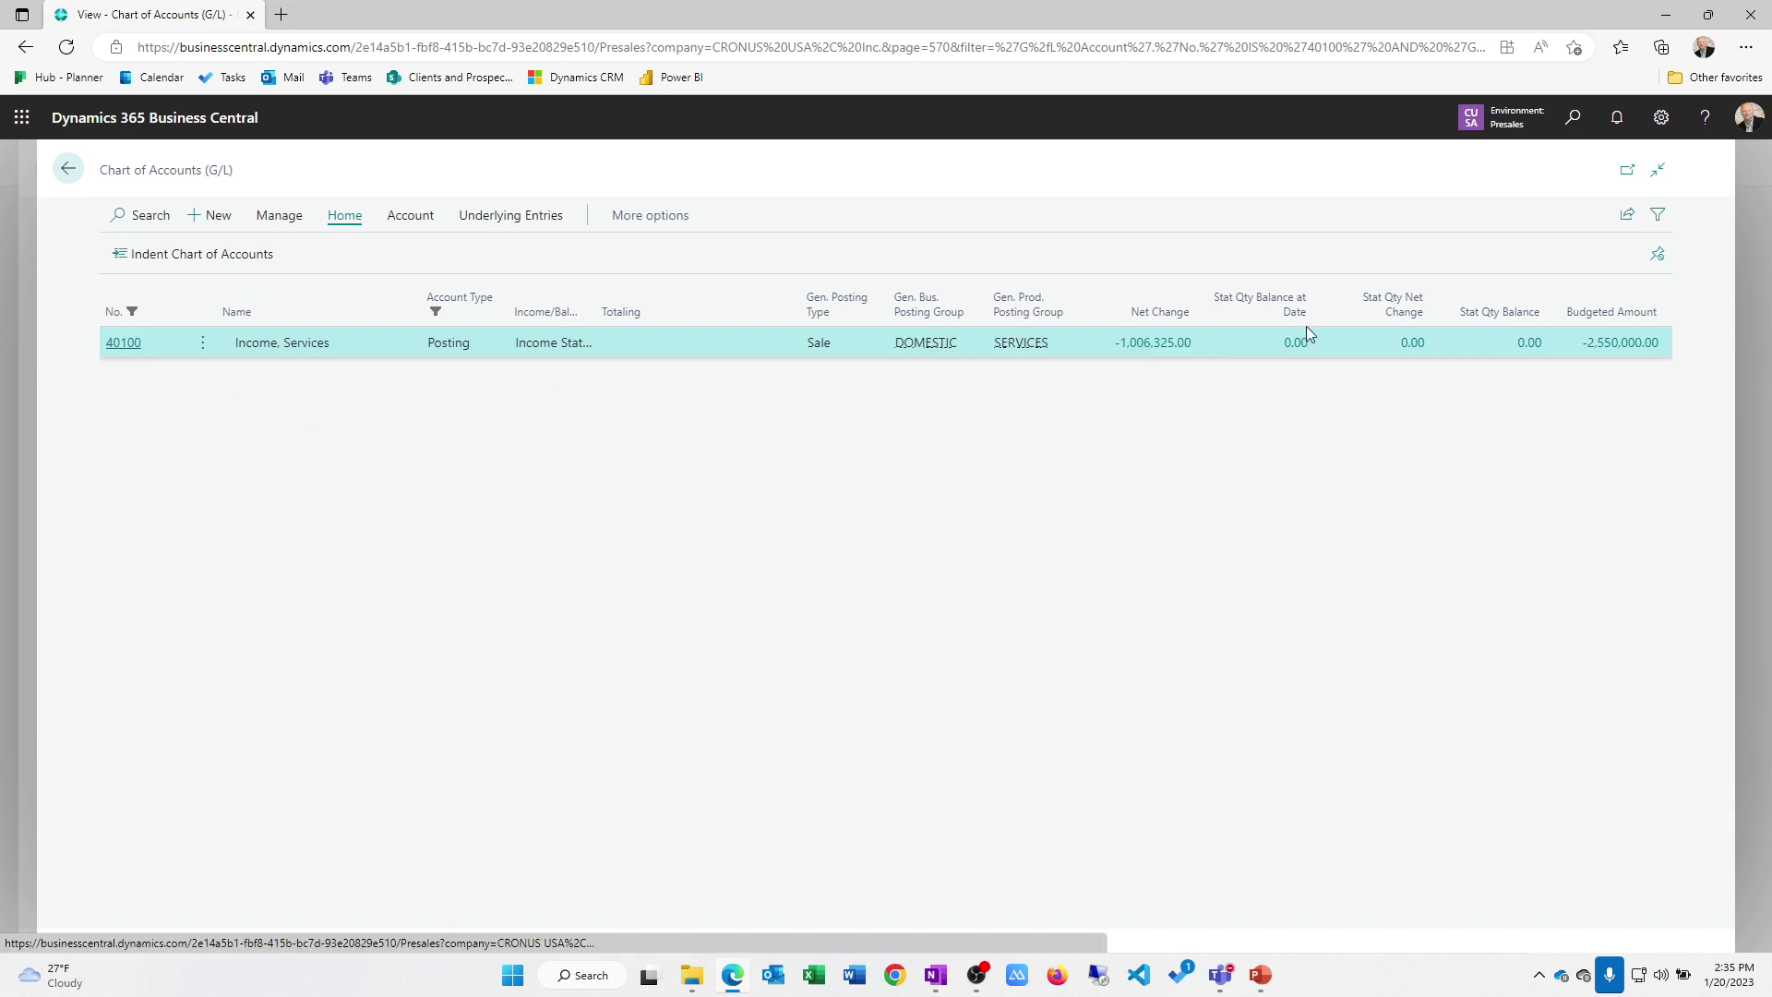
click(1165, 349)
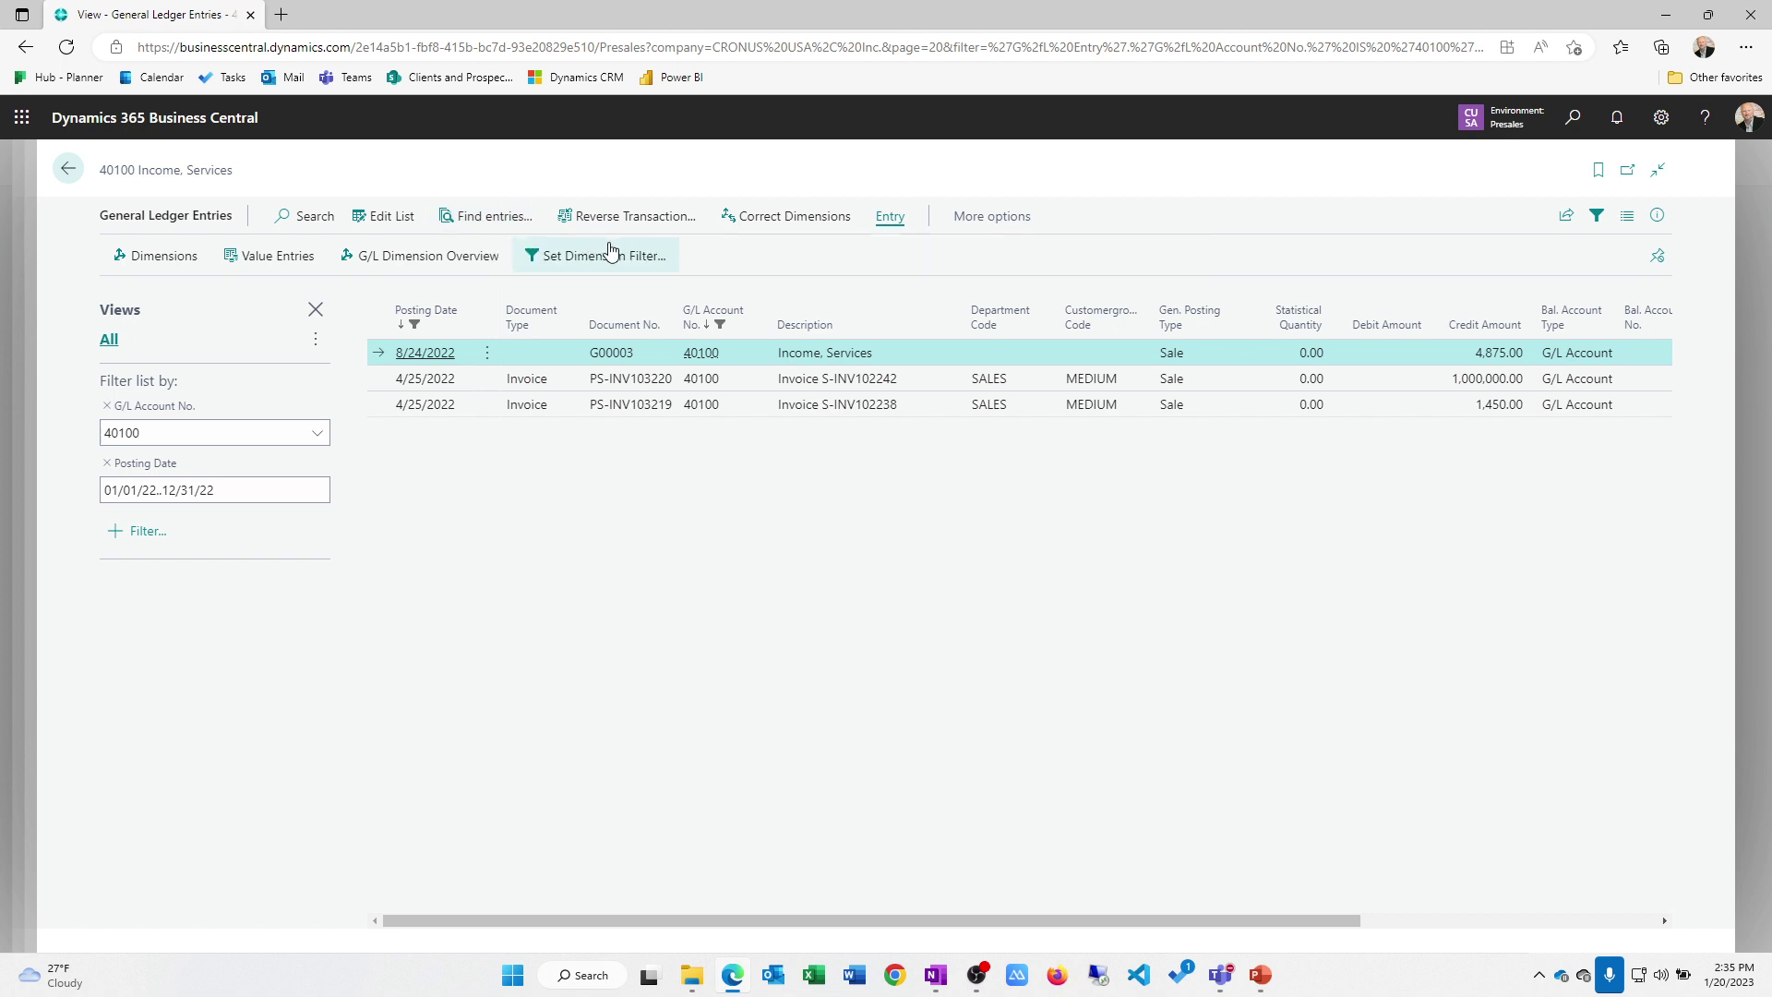
click(924, 379)
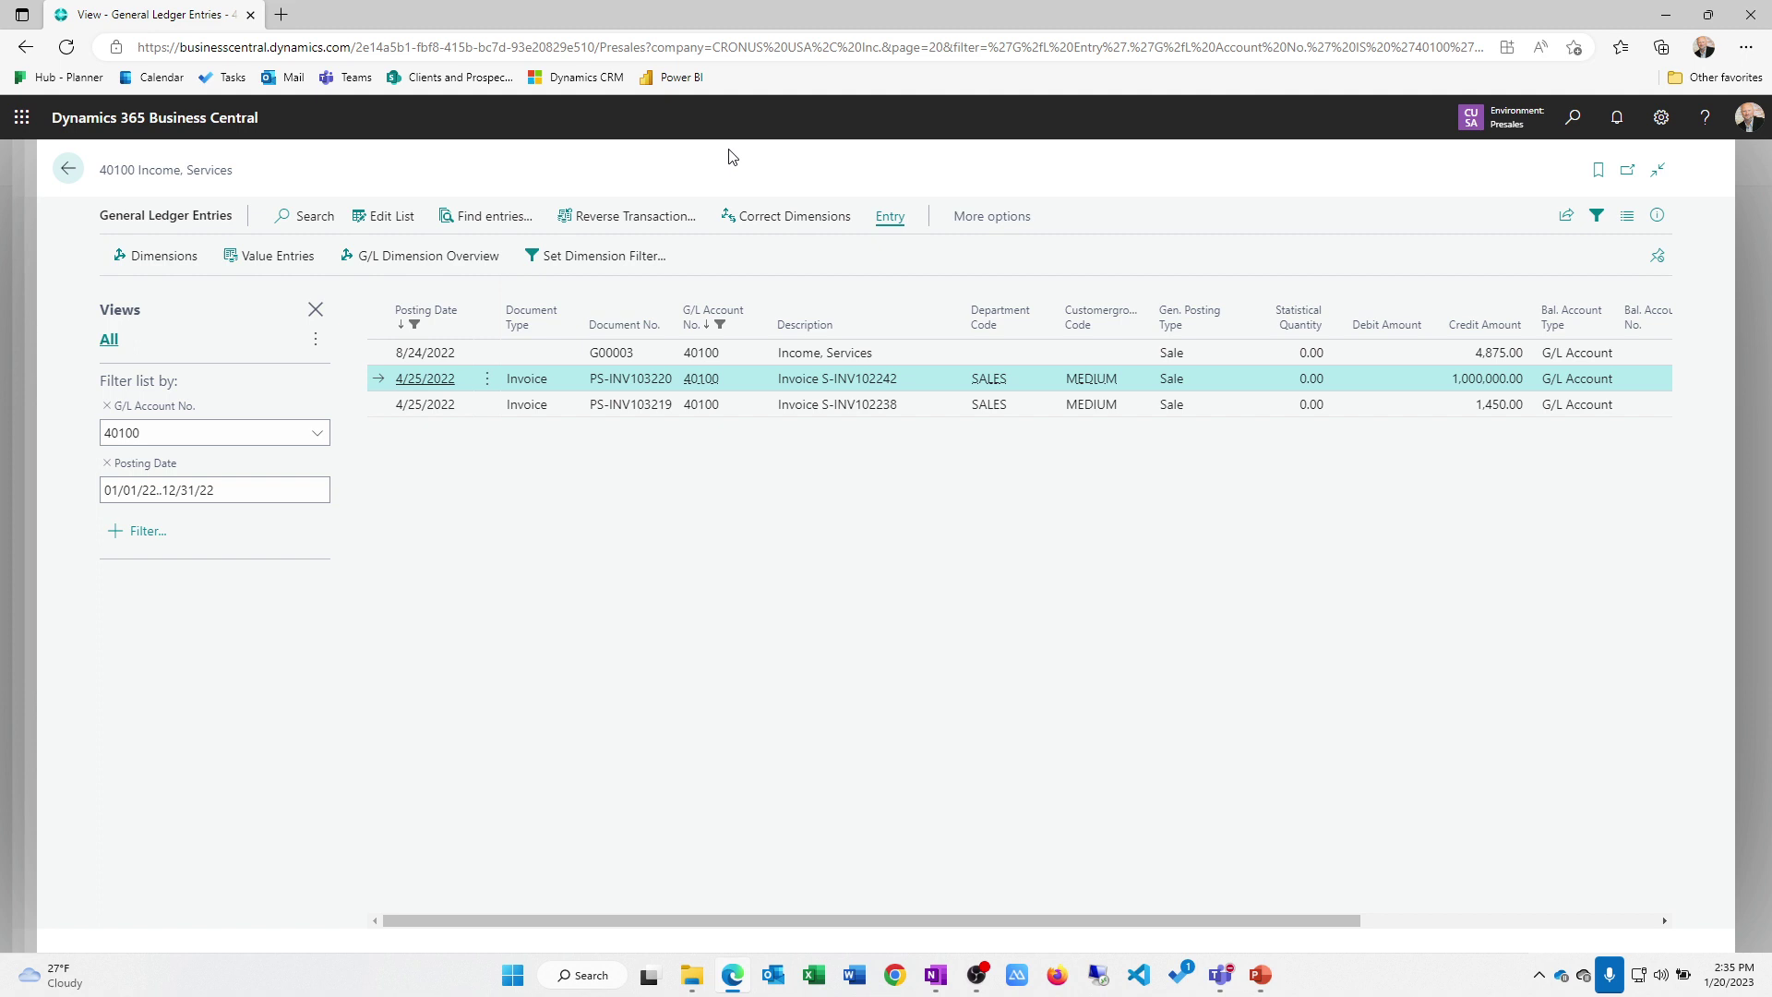
key(Escape)
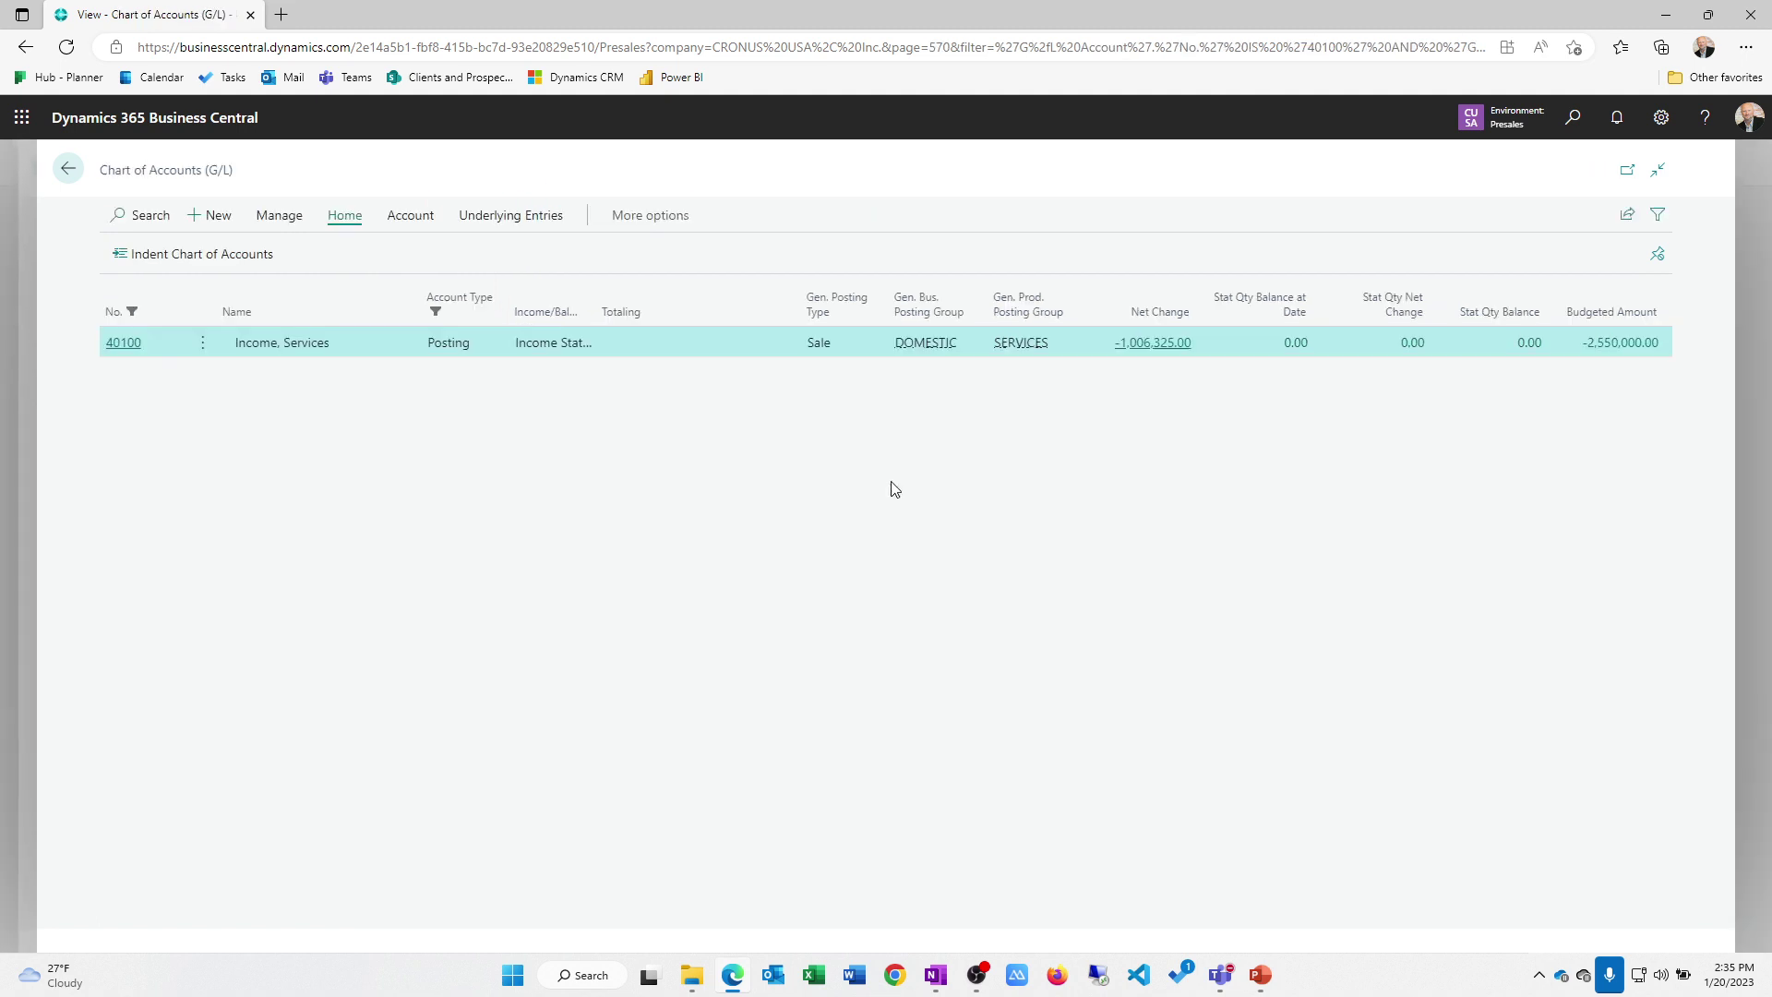
Step: Close the Chart of Accounts to return to the M-INCOME income statement for 2022
key(Escape)
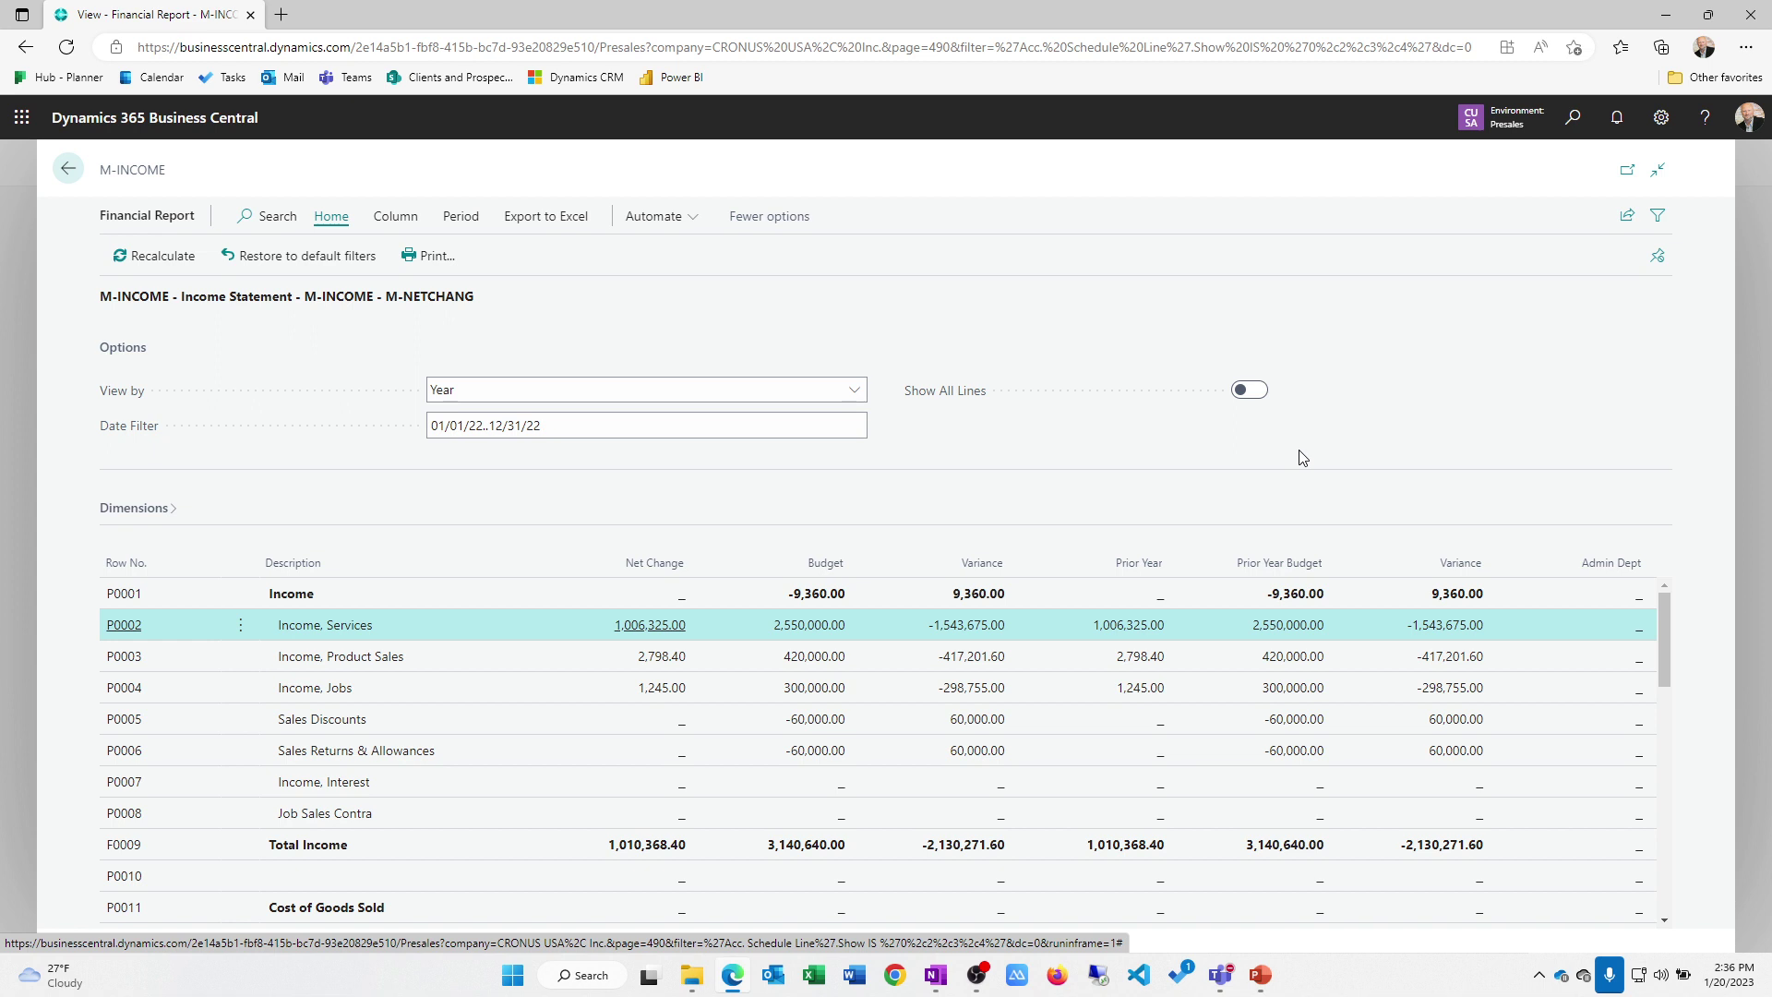
Step: Leave the M-INCOME report, return to the Cronus USA, Inc home page and show Finance links
click(67, 168)
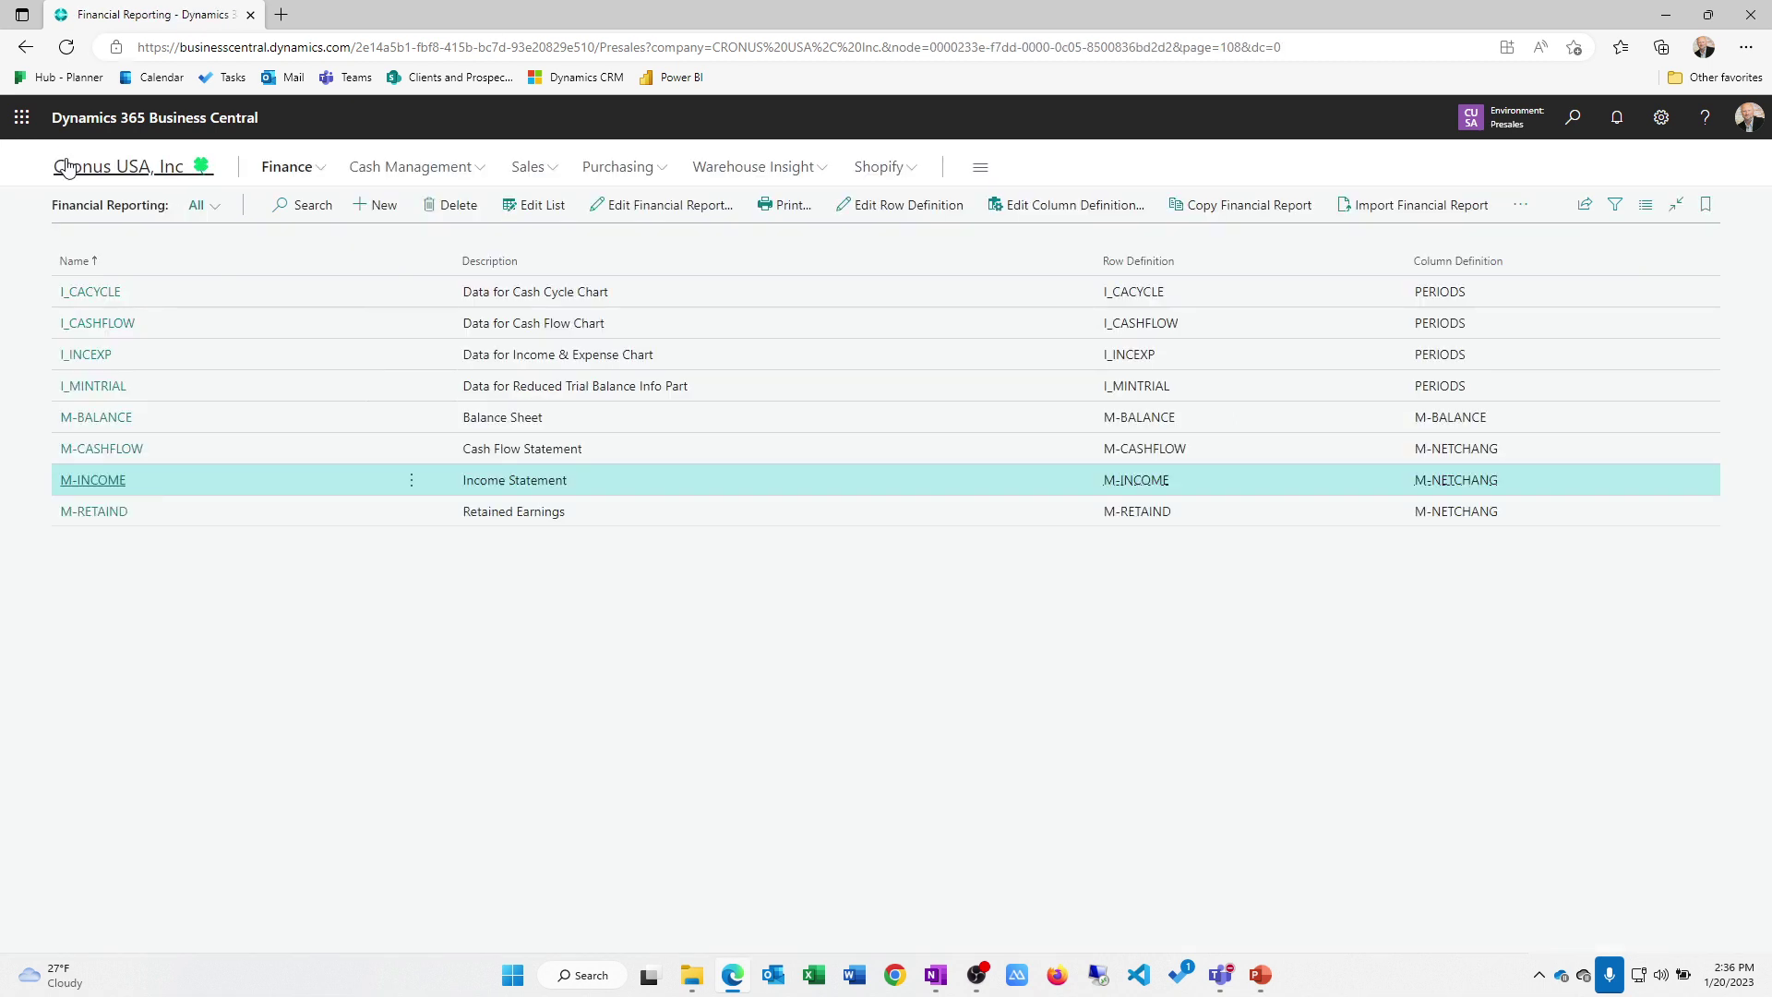
click(86, 171)
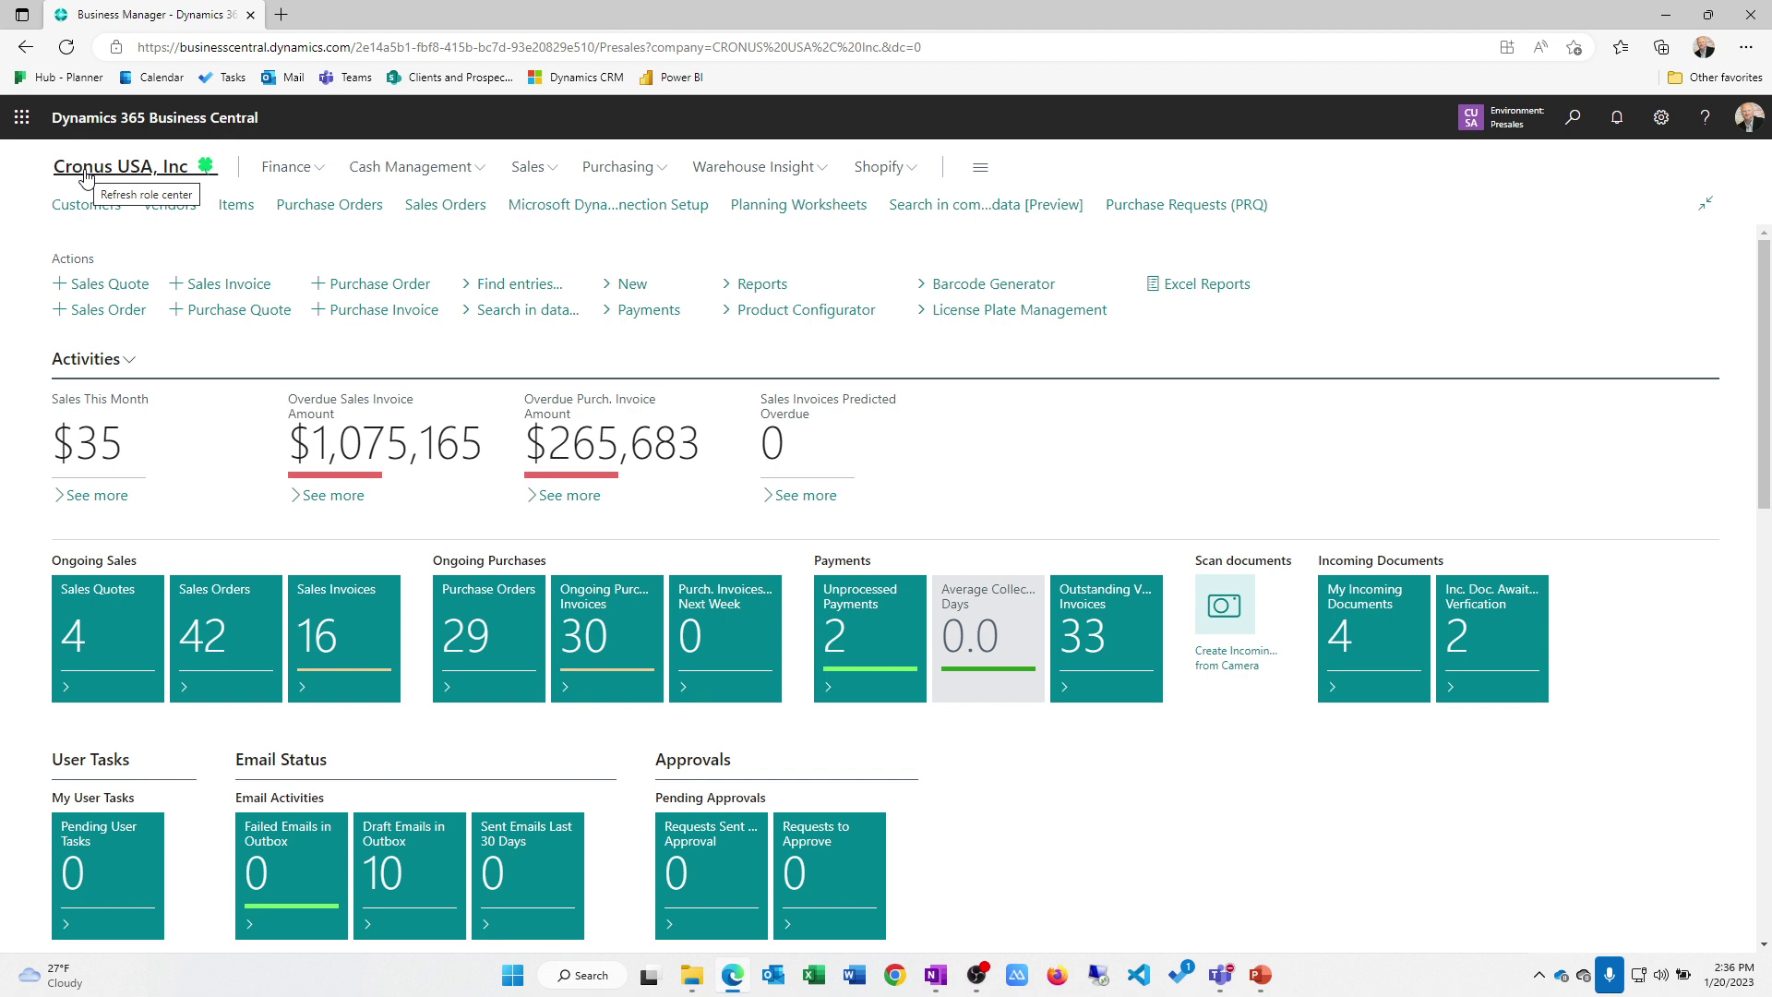
click(294, 173)
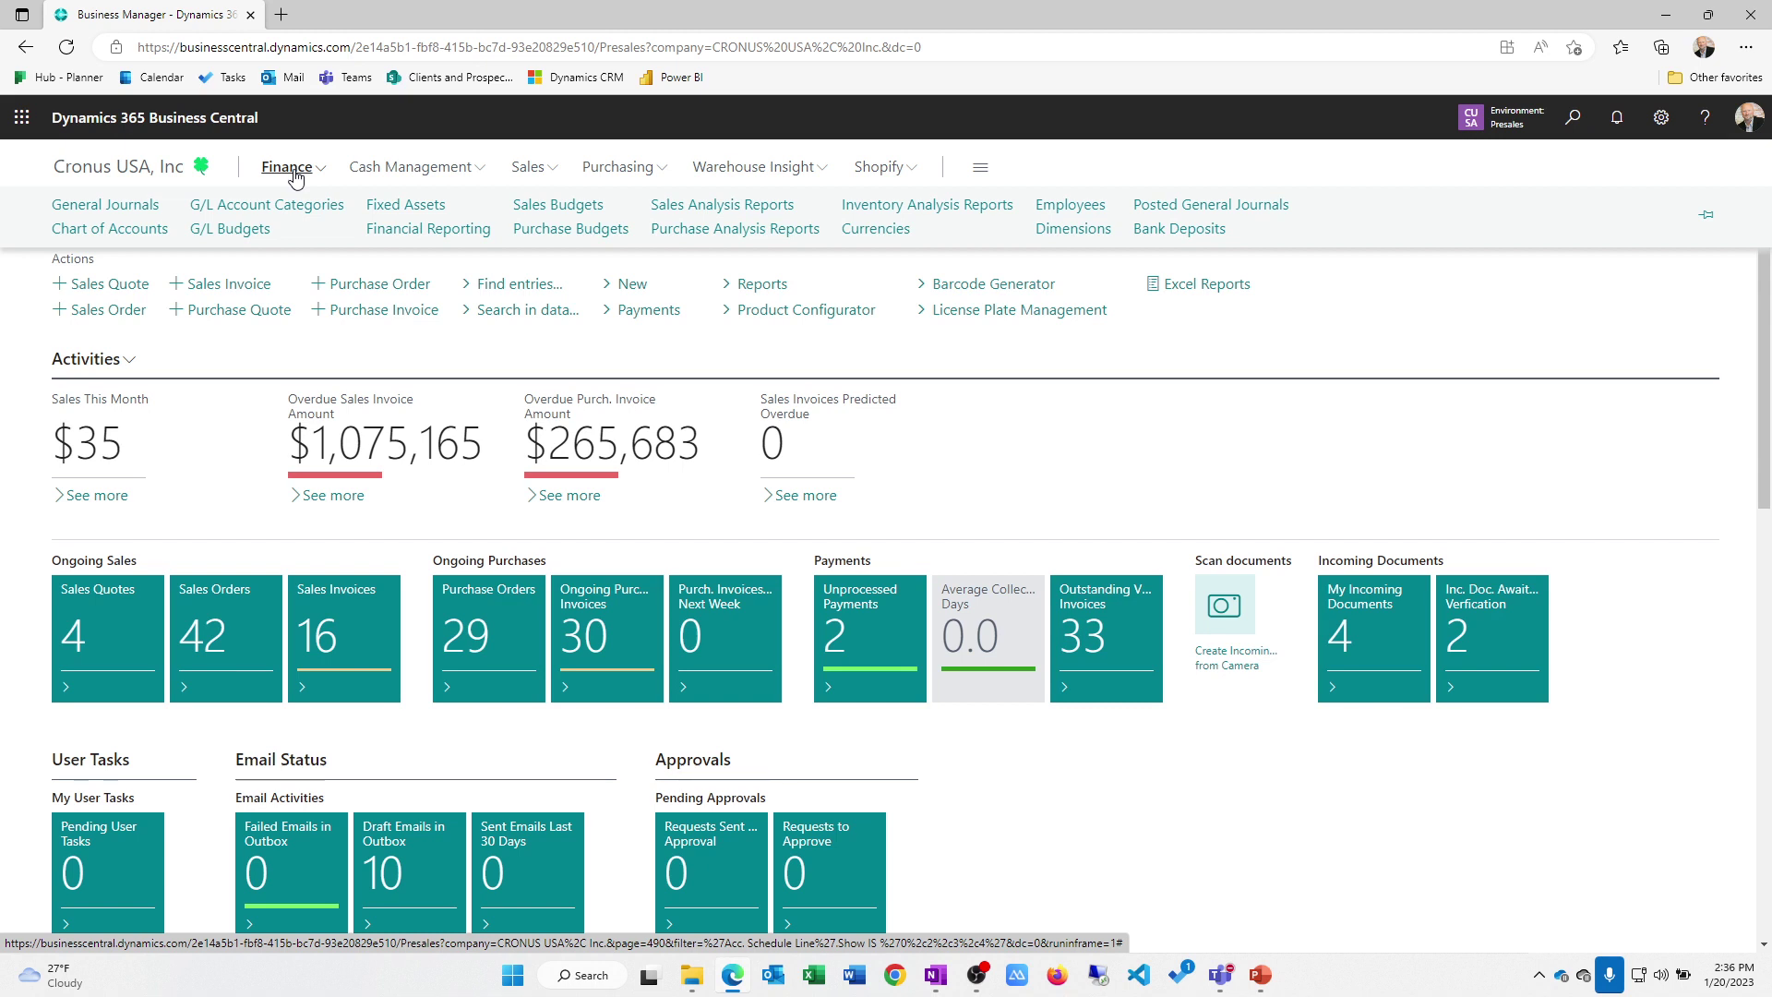
Step: Show the Purchasing links such as Vendors, Purchase Orders and Purchase Invoices
click(619, 172)
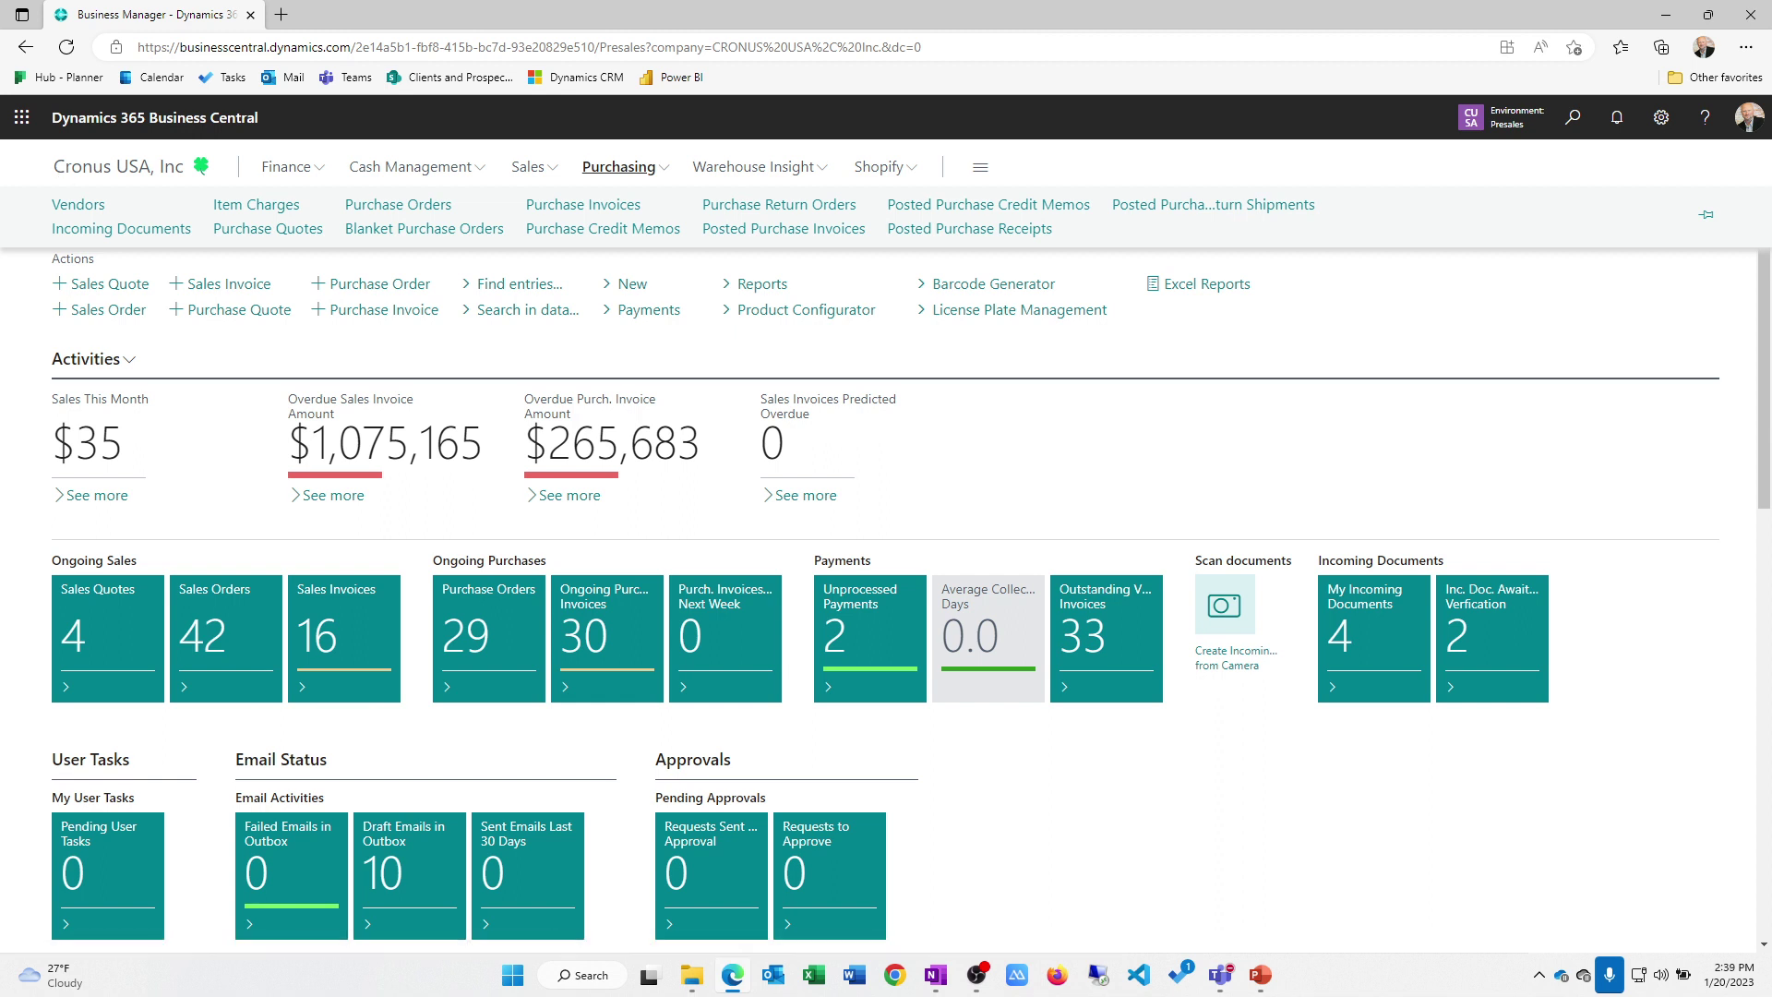
Step: Show the Sales links such as Customers, Sales Orders and Posted Sales Invoices
click(532, 169)
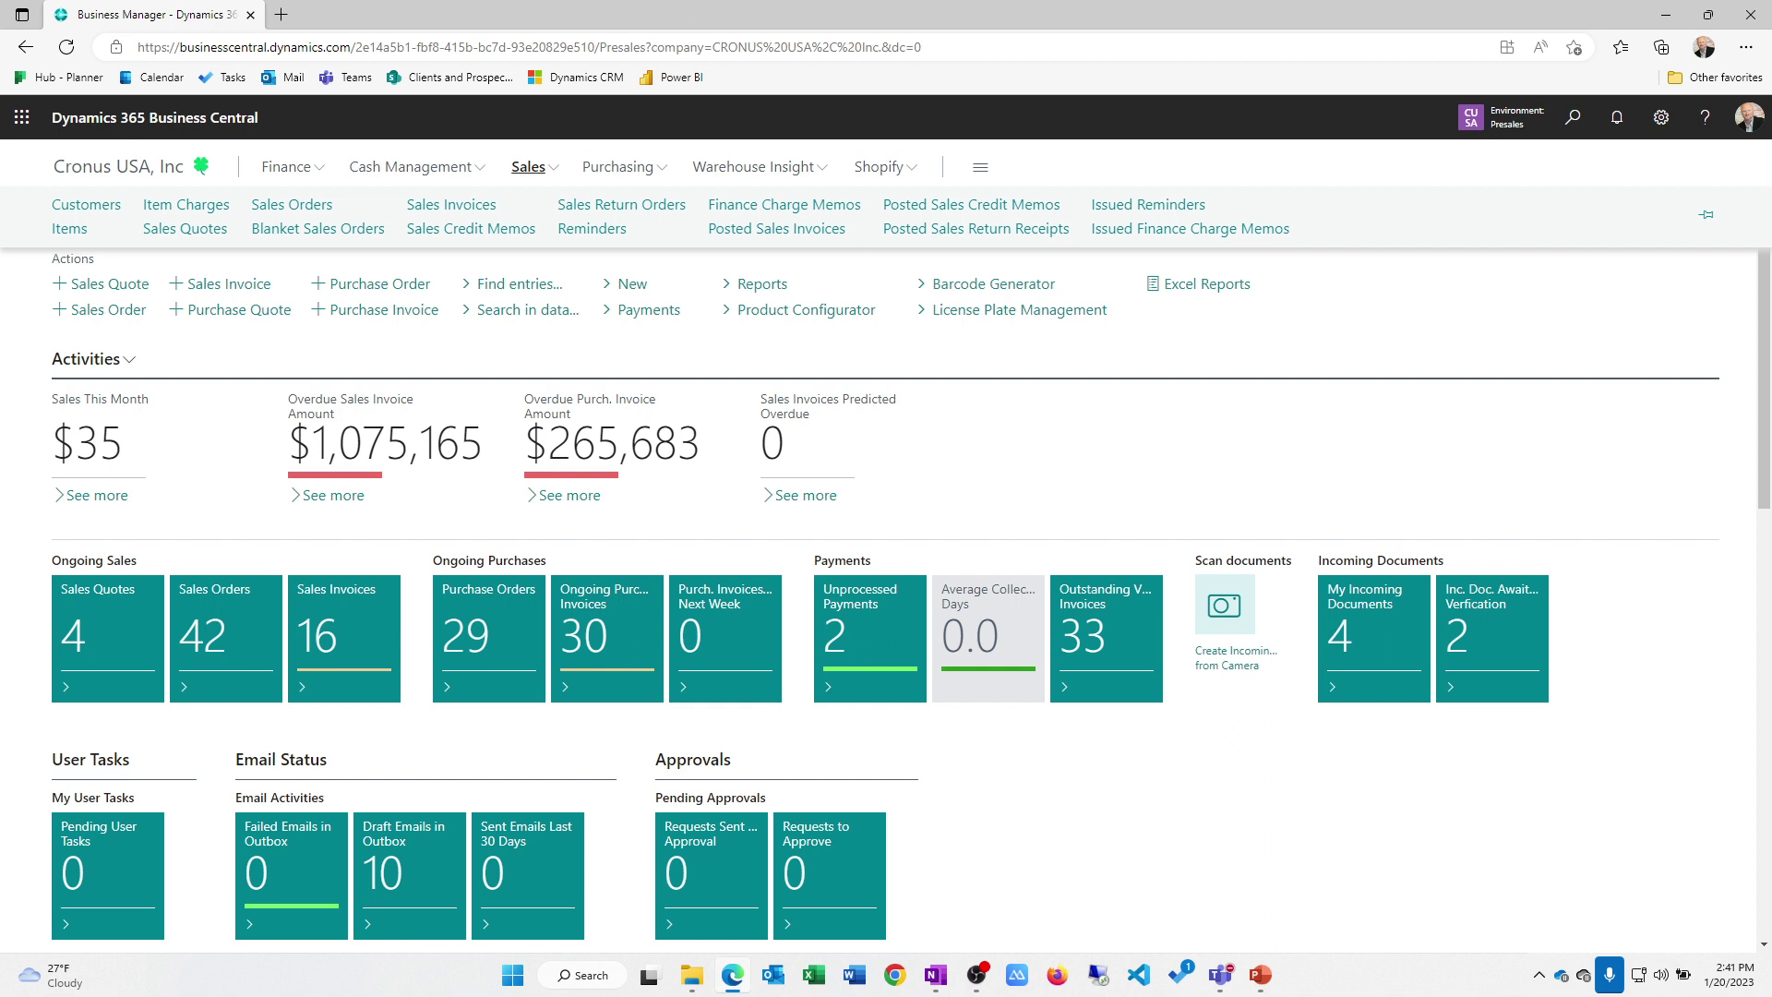
Step: Show the Cash Management links, including Payment Journals, Bank Deposits and Bank Account Reconciliations
click(440, 177)
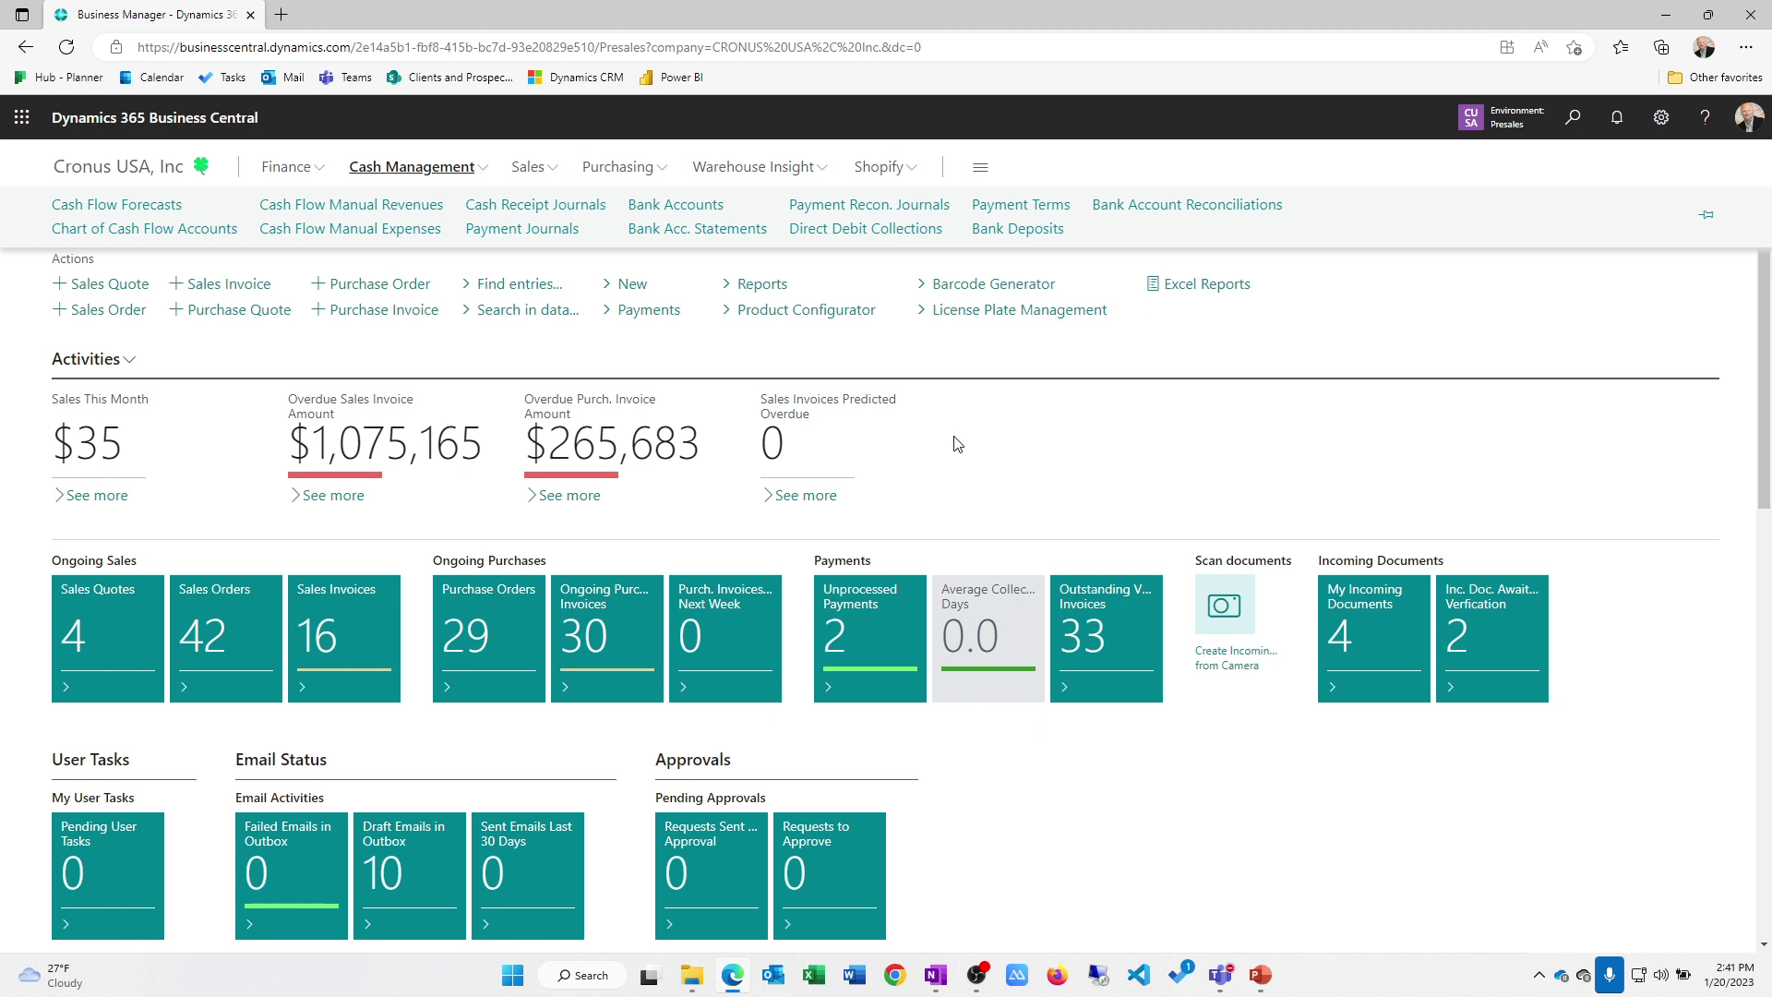
click(1009, 365)
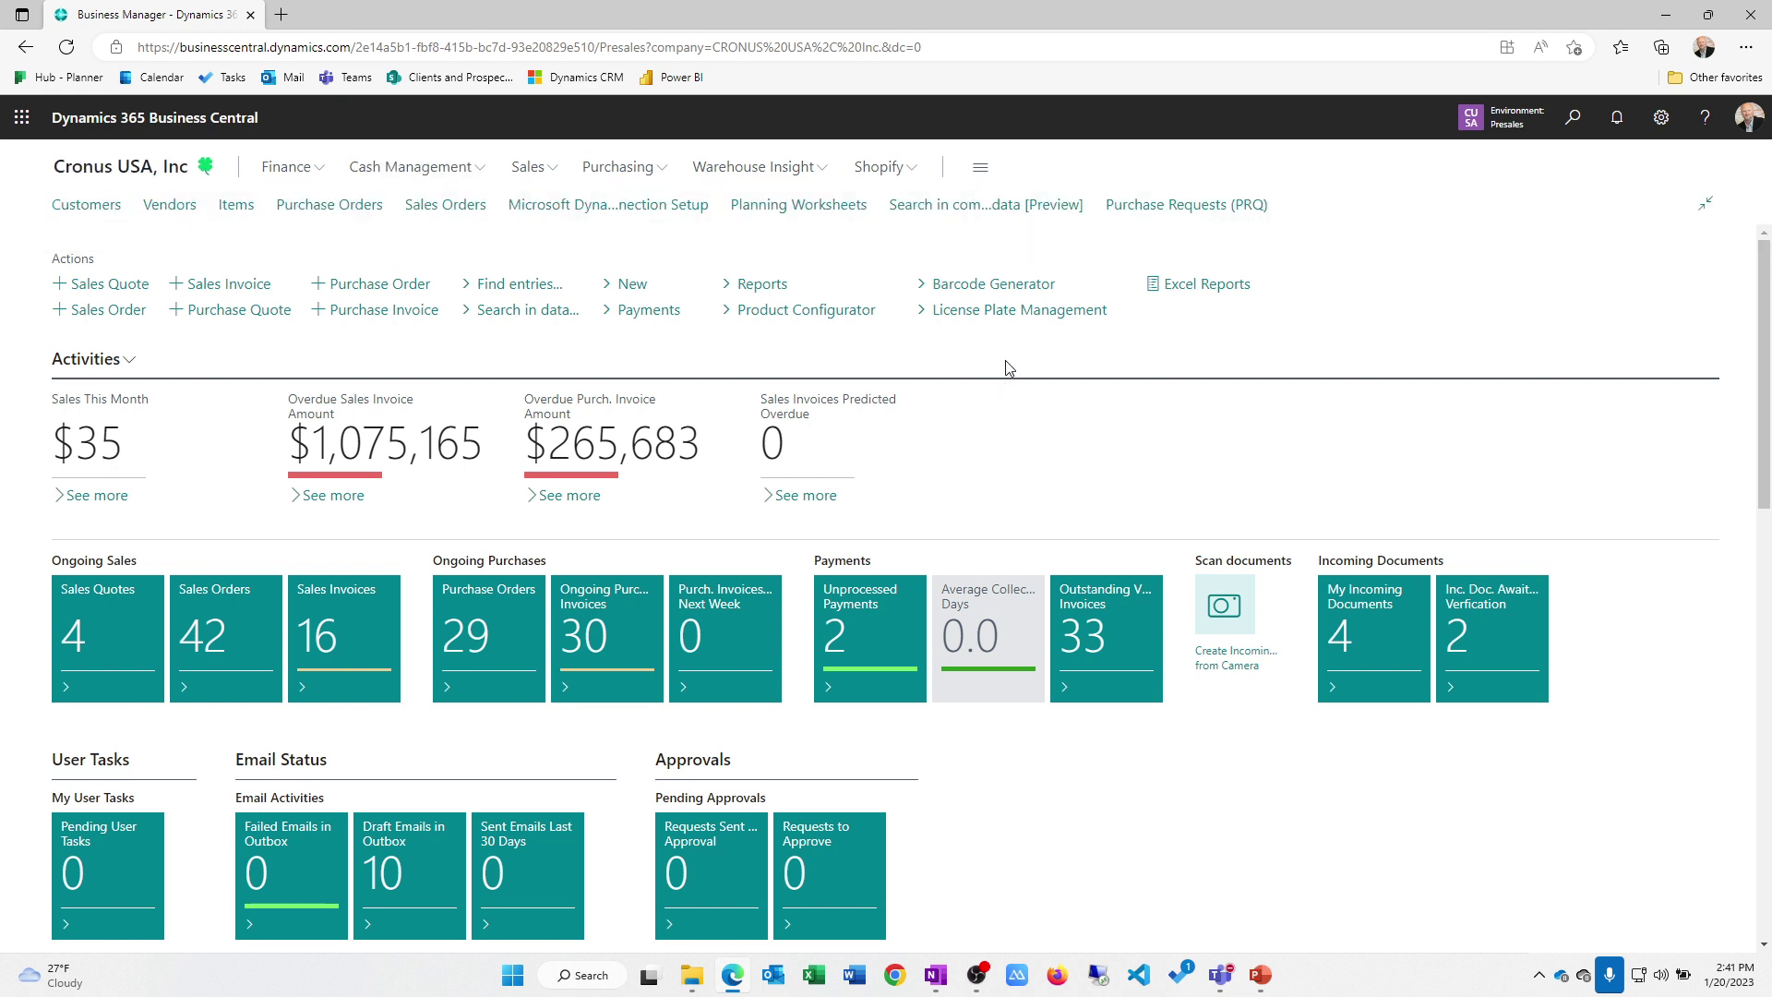